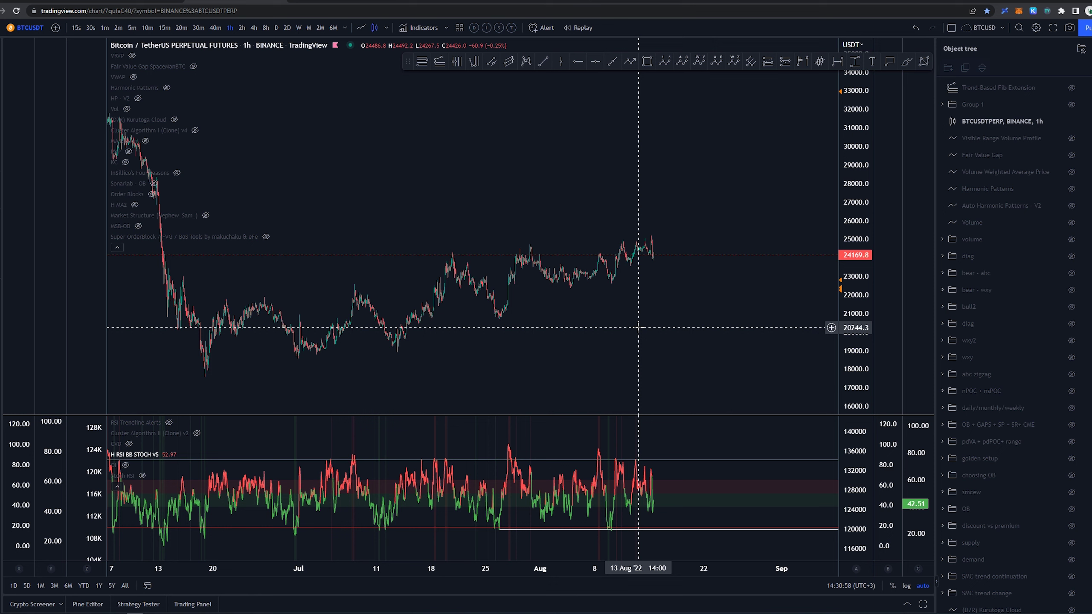
# Step: Show the bull2 drawing group and trace the rise from the June low with temporary brush strokes
pyautogui.click(1072, 306)
pyautogui.moveTo(207, 387)
pyautogui.mouseDown()
pyautogui.moveTo(218, 298)
pyautogui.moveTo(394, 357)
pyautogui.moveTo(444, 266)
pyautogui.moveTo(498, 326)
pyautogui.mouseUp()
pyautogui.moveTo(511, 267)
pyautogui.mouseDown()
pyautogui.moveTo(598, 263)
pyautogui.moveTo(628, 286)
pyautogui.mouseUp()
pyautogui.hotkey('ctrl', 'z')
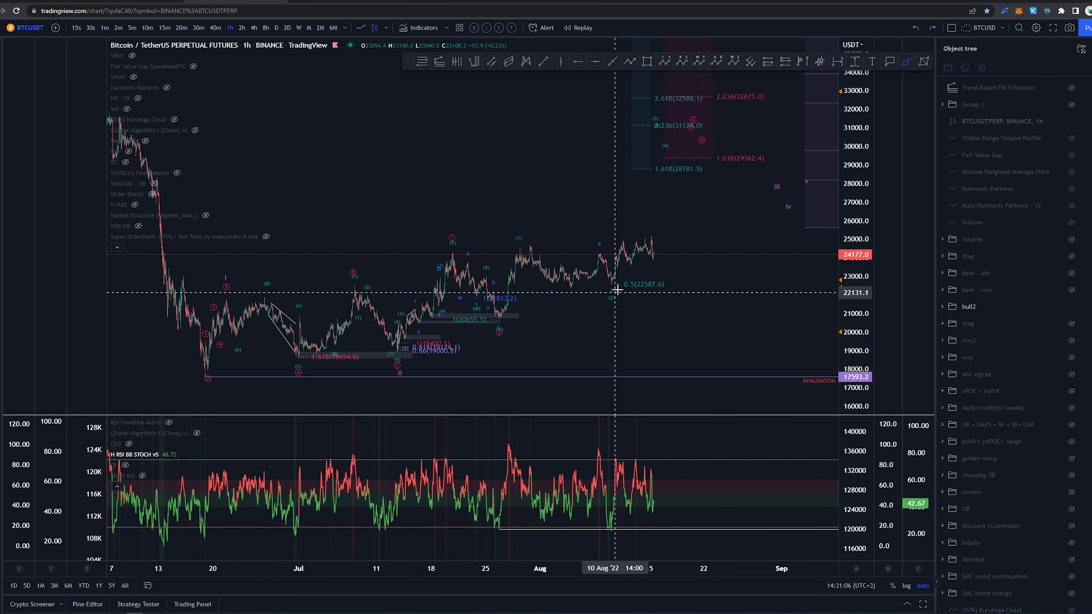
# Step: Brush a zigzag upward from the 10 August wave (2) low on the price chart, and undo it
pyautogui.press('Escape')
pyautogui.moveTo(857, 339); pyautogui.dragTo(856, 206)
pyautogui.scroll(8, 726, 319)
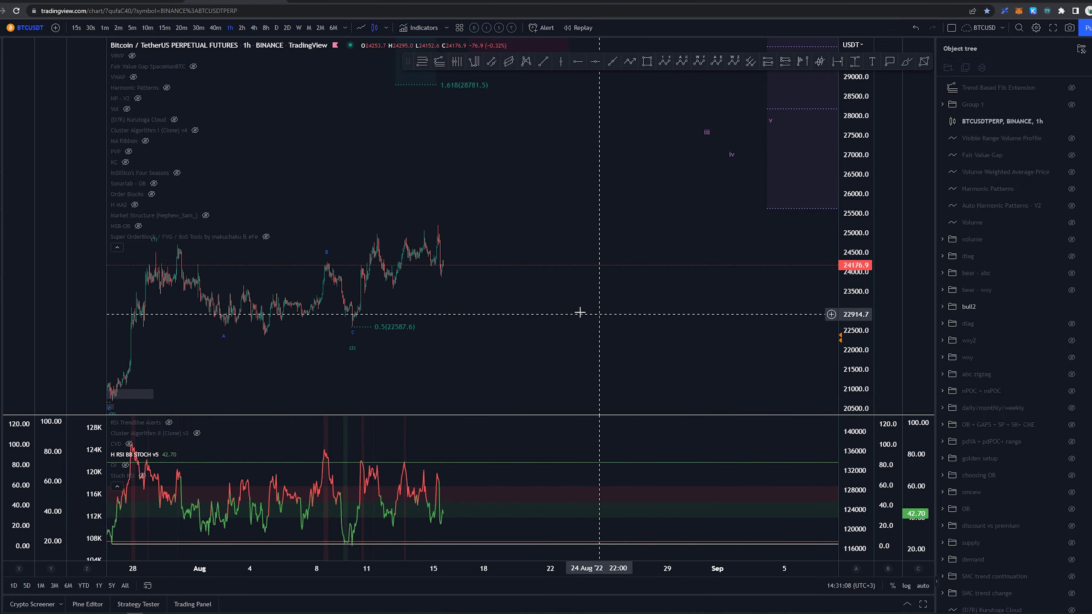
pyautogui.moveTo(463, 289); pyautogui.dragTo(597, 287)
pyautogui.moveTo(845, 339); pyautogui.dragTo(844, 319)
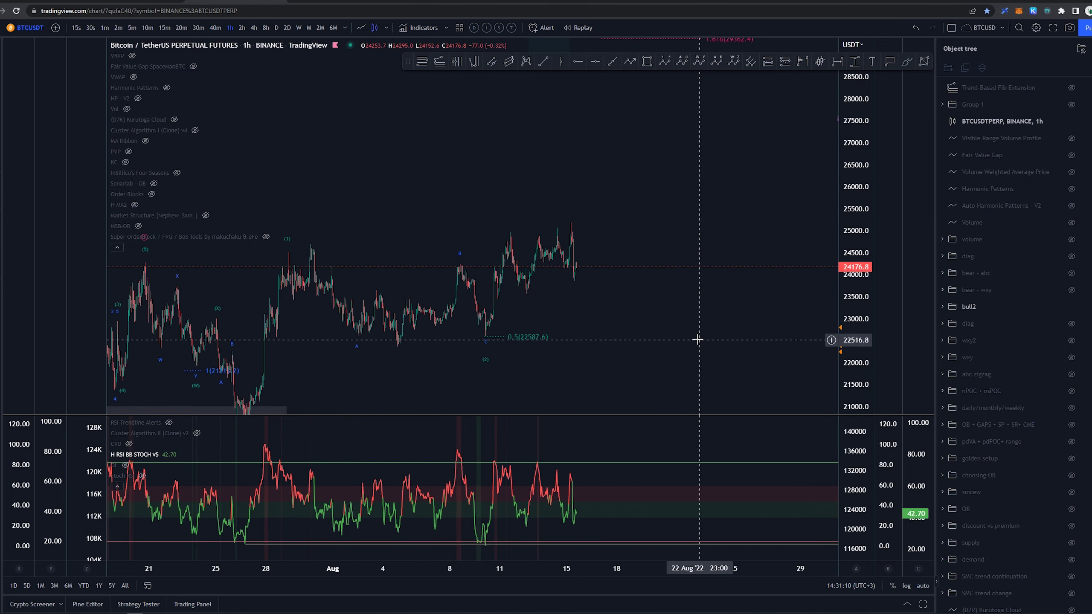
pyautogui.moveTo(682, 355)
pyautogui.mouseDown()
pyautogui.moveTo(667, 353)
pyautogui.moveTo(709, 335)
pyautogui.moveTo(688, 350)
pyautogui.mouseUp()
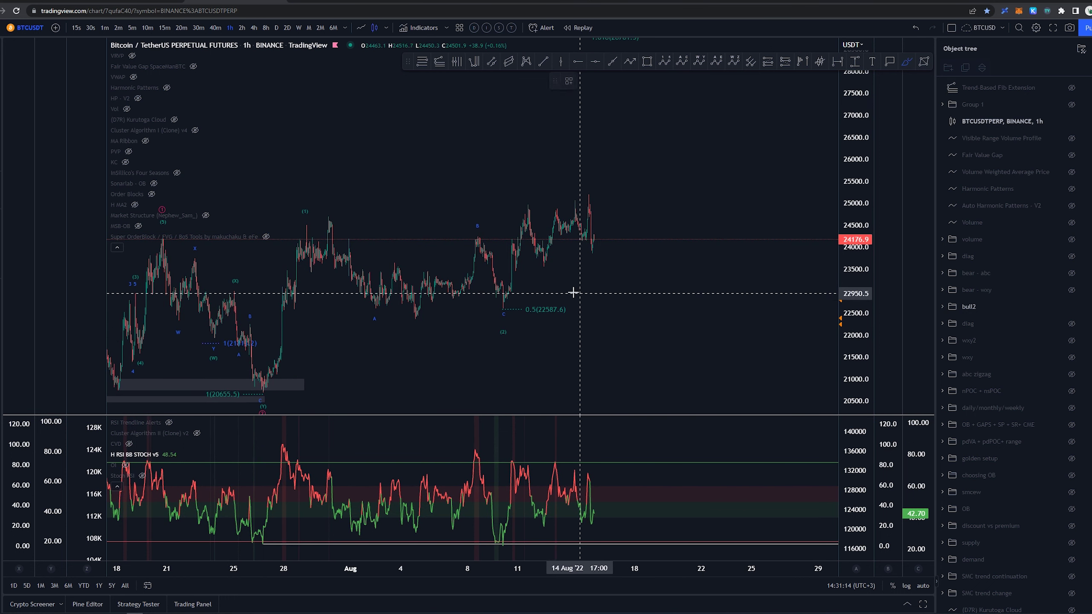
pyautogui.scroll(3, 533, 289)
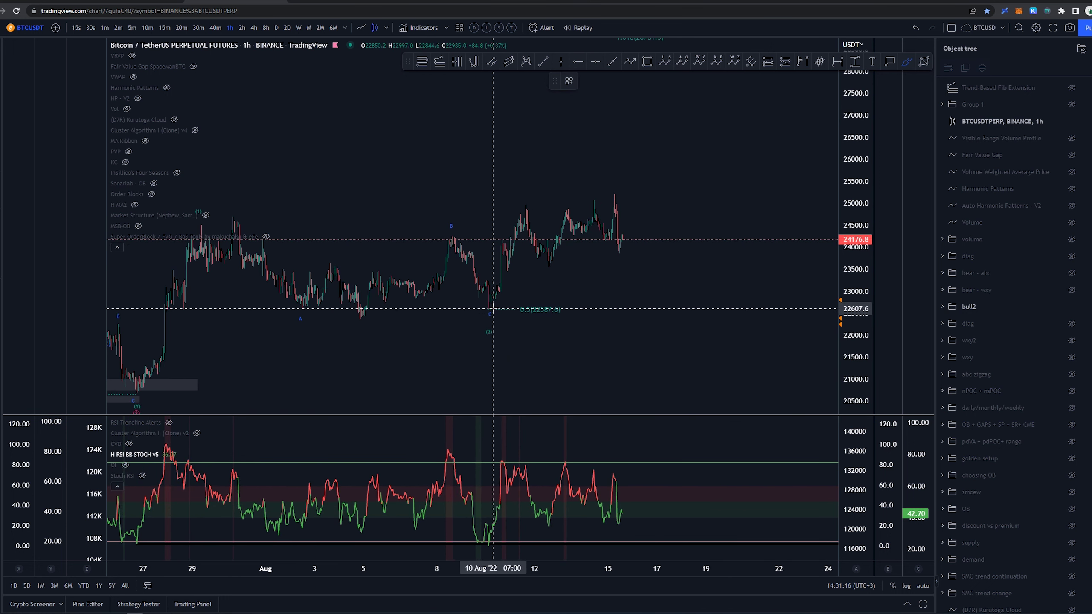
pyautogui.moveTo(487, 314); pyautogui.dragTo(493, 285)
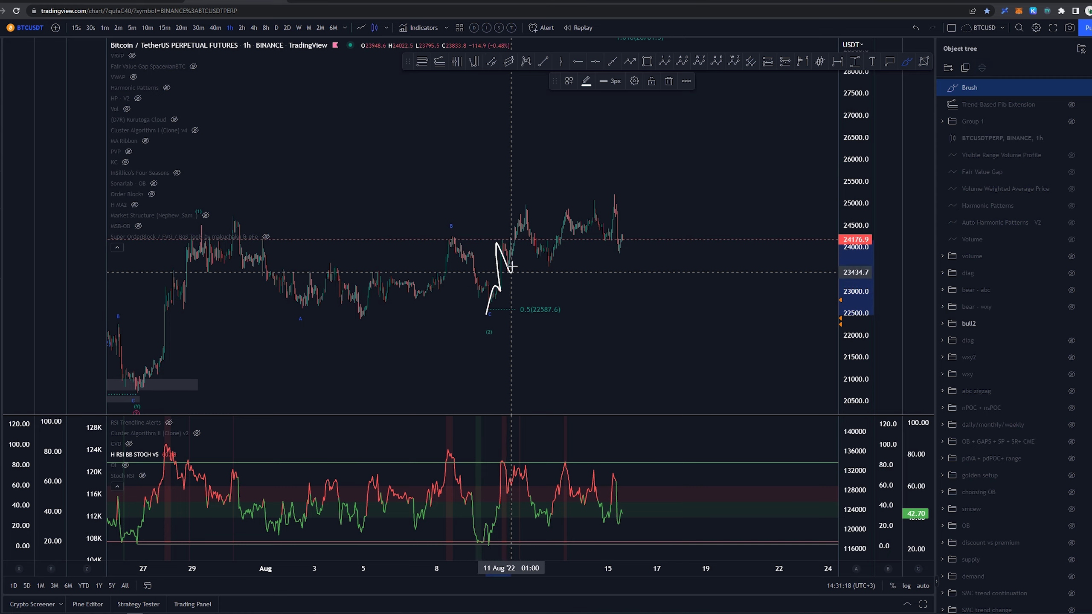
pyautogui.hotkey('ctrl', 'z')
# Step: Brush temporary divergence lines over the mid-August RSI peaks and the matching price highs, undoing each stroke
pyautogui.moveTo(502, 452); pyautogui.dragTo(528, 461)
pyautogui.hotkey('ctrl', 'z')
pyautogui.moveTo(501, 237); pyautogui.dragTo(528, 202)
pyautogui.hotkey('ctrl', 'z')
pyautogui.moveTo(506, 456); pyautogui.dragTo(540, 463)
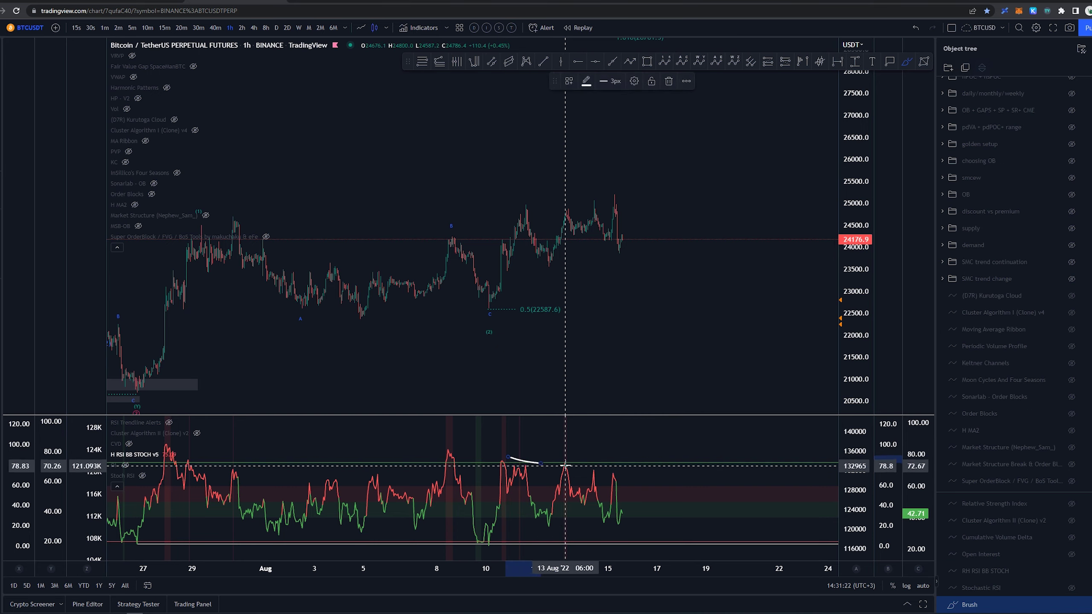
pyautogui.hotkey('ctrl', 'z')
# Step: Trace the pullback and new high between 11 and 15 August with the brush, and undo the strokes
pyautogui.press('Escape')
pyautogui.scroll(-3, 676, 335)
pyautogui.moveTo(679, 348); pyautogui.dragTo(606, 344)
pyautogui.moveTo(500, 218); pyautogui.dragTo(524, 249)
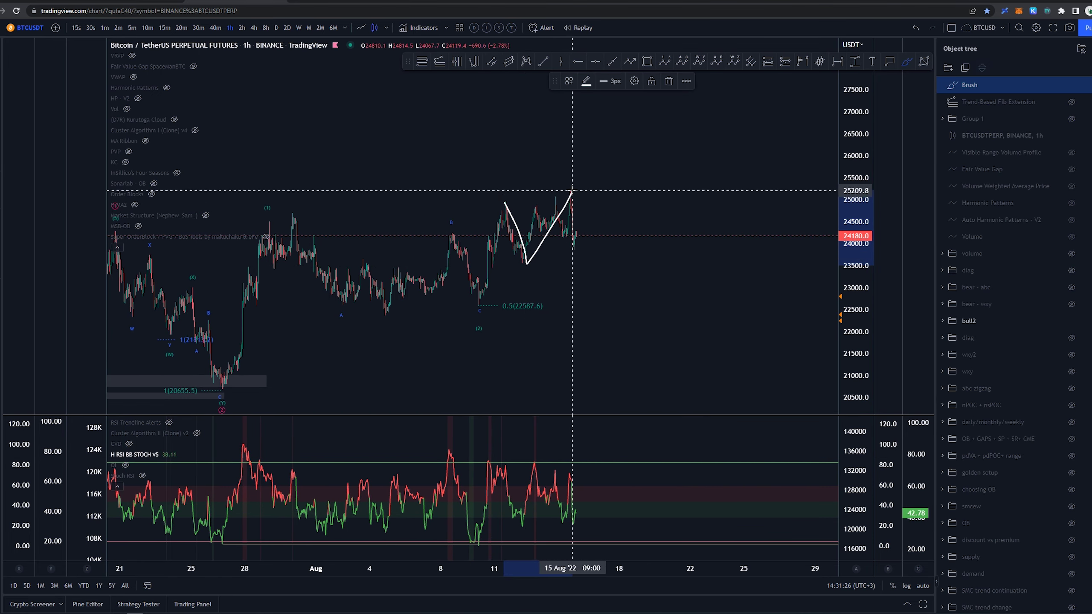
pyautogui.hotkey('ctrl', 'z')
pyautogui.moveTo(599, 282)
pyautogui.mouseDown()
pyautogui.moveTo(583, 276)
pyautogui.moveTo(589, 288)
pyautogui.mouseUp()
pyautogui.hotkey('ctrl', 'z')
# Step: Brush a single rising stroke from the 10 August low to the 11 August high, and undo it
pyautogui.scroll(-2, 679, 355)
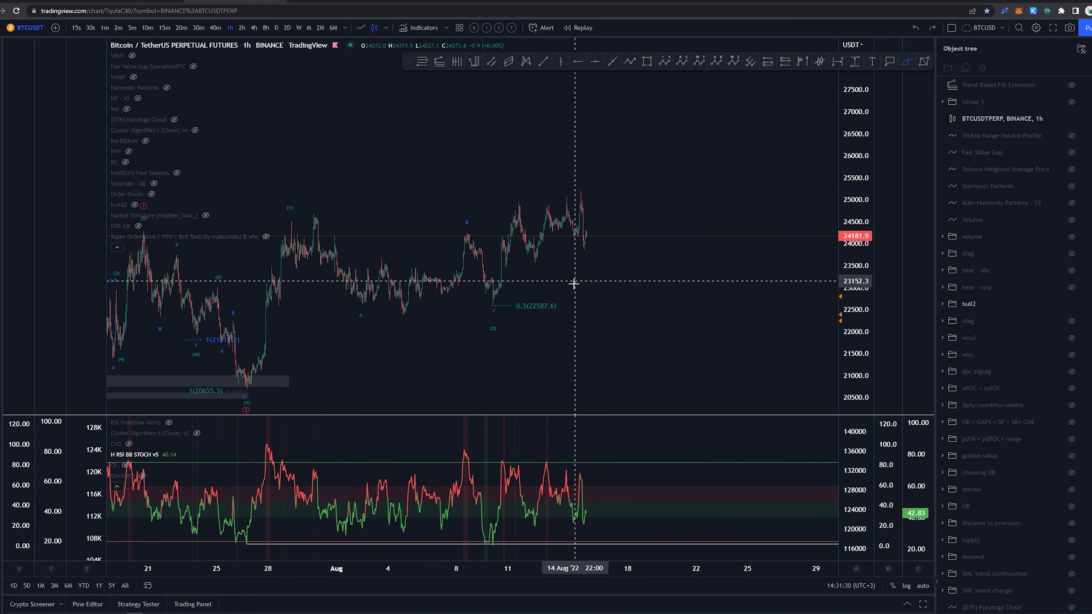
pyautogui.moveTo(505, 301)
pyautogui.mouseDown()
pyautogui.moveTo(485, 319)
pyautogui.moveTo(499, 296)
pyautogui.mouseUp()
pyautogui.hotkey('ctrl', 'z')
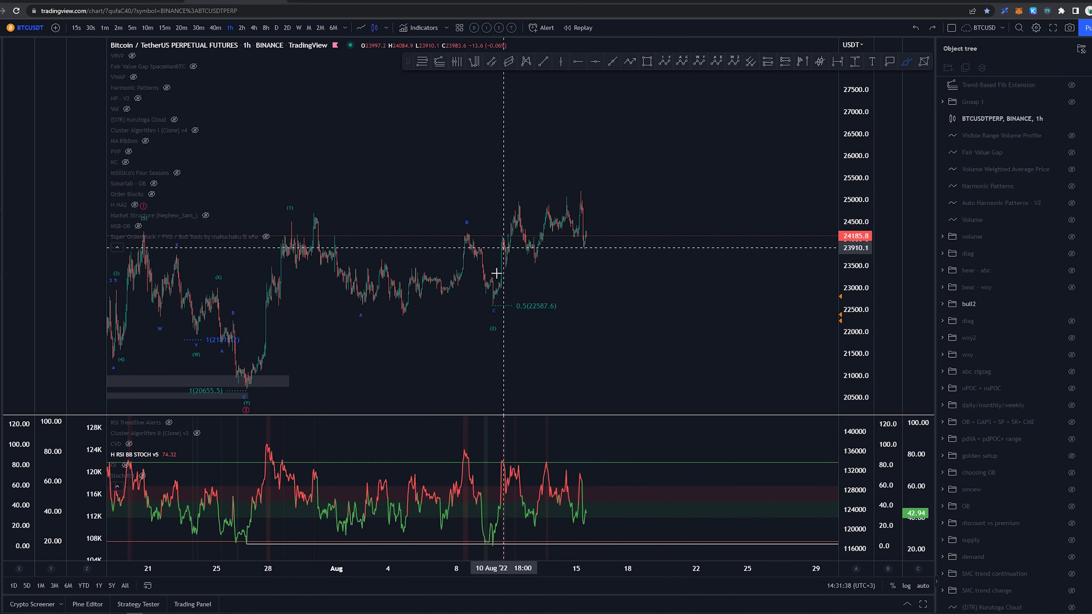
pyautogui.moveTo(492, 306); pyautogui.dragTo(518, 195)
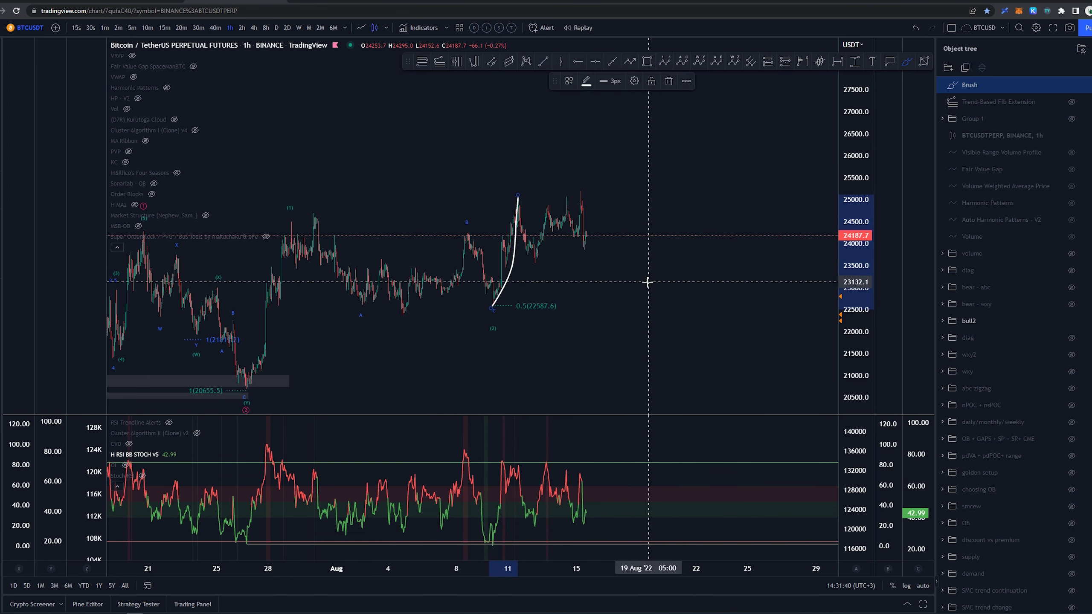
pyautogui.hotkey('ctrl', 'z')
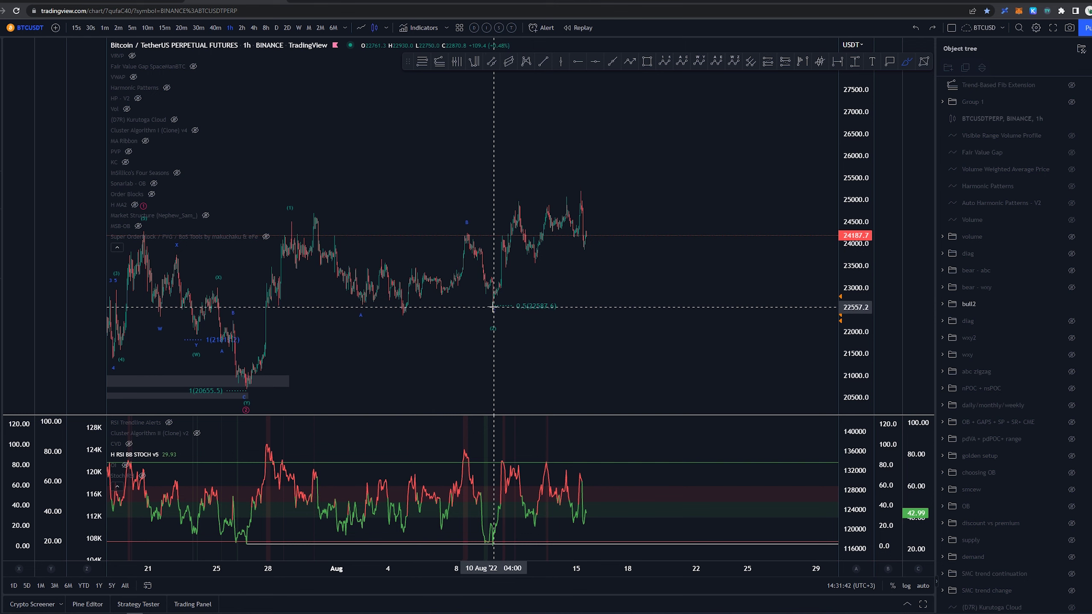
# Step: Sketch the first wave up from the 10 August low with handwritten labels 1 and 2, and undo the strokes
pyautogui.moveTo(492, 307); pyautogui.dragTo(511, 210)
pyautogui.moveTo(512, 166); pyautogui.dragTo(514, 180)
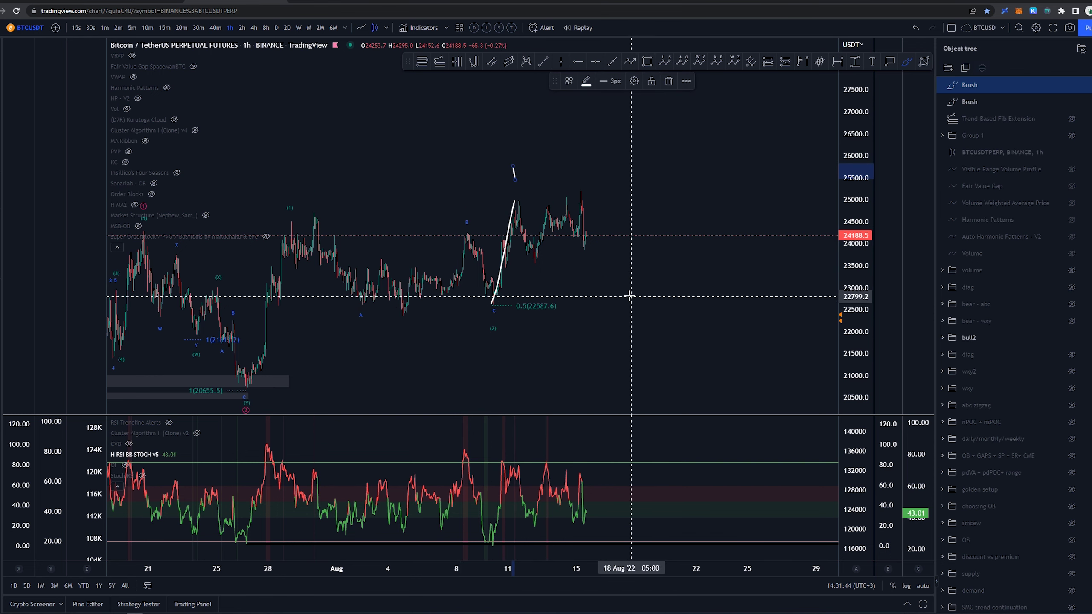
pyautogui.moveTo(599, 309); pyautogui.dragTo(603, 305)
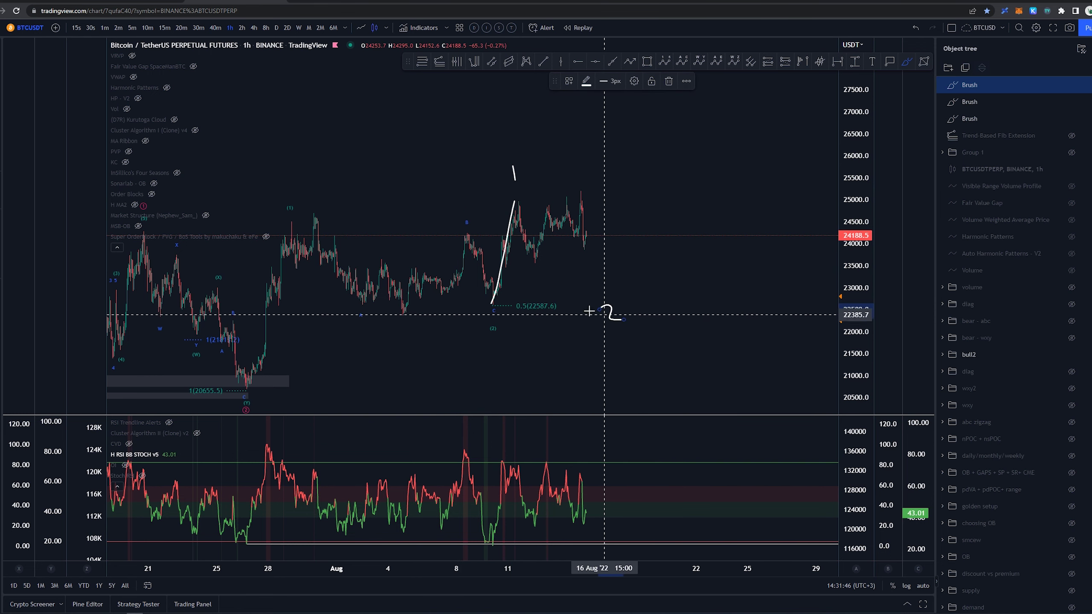
pyautogui.hotkey('ctrl', 'z')
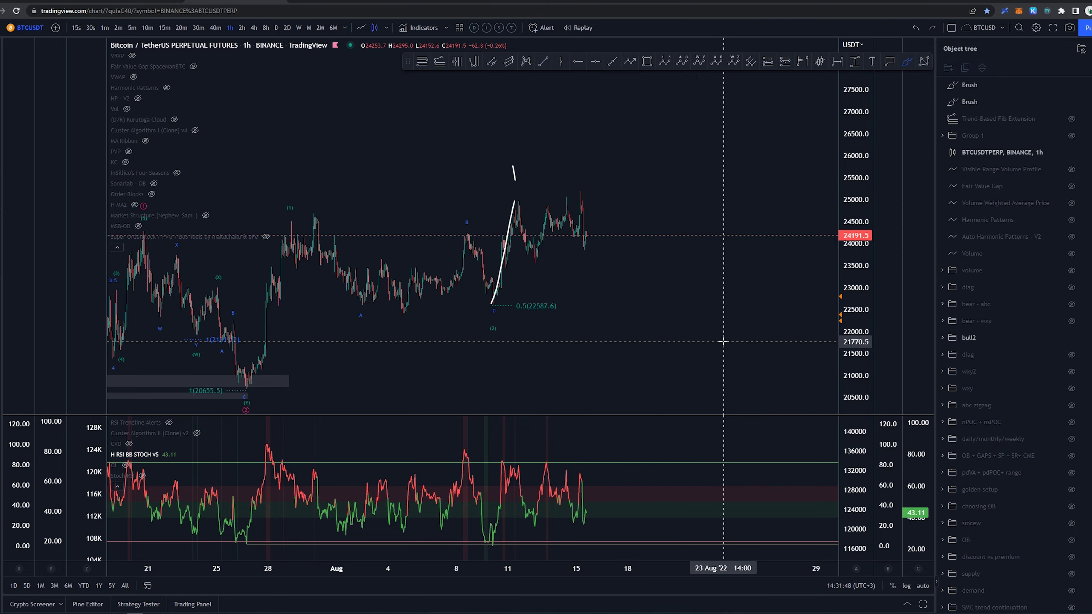
pyautogui.hotkey('ctrl', 'z')
pyautogui.hotkey('ctrl', 'z')
# Step: Hide the bull2 drawing group and show the bear - wxy group on the chart
pyautogui.scroll(-6, 712, 332)
pyautogui.scroll(7, 747, 342)
pyautogui.press('Escape')
pyautogui.scroll(5, 607, 319)
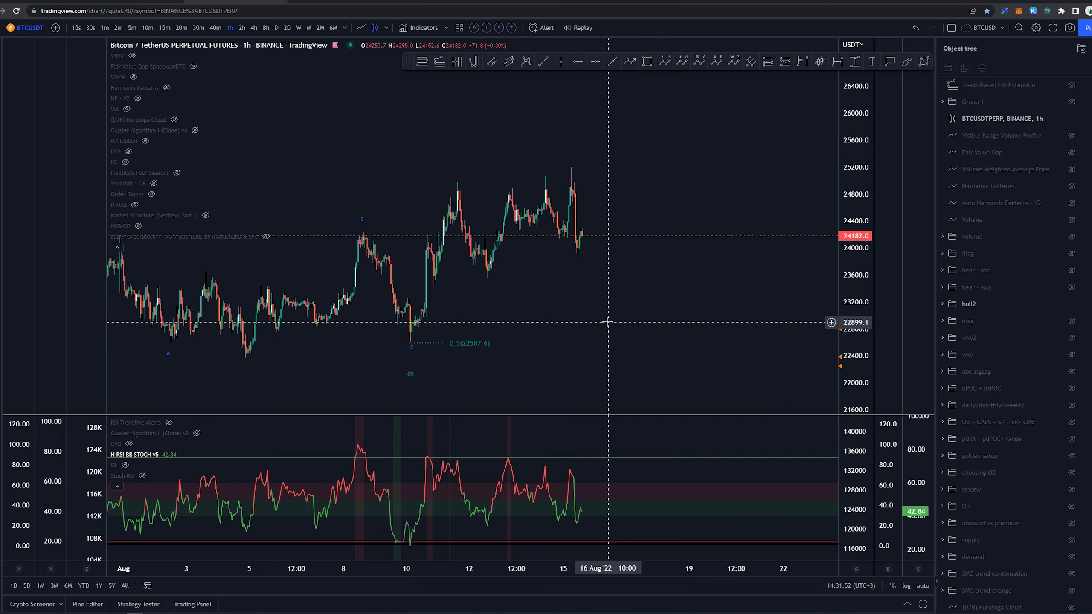
pyautogui.scroll(3, 646, 308)
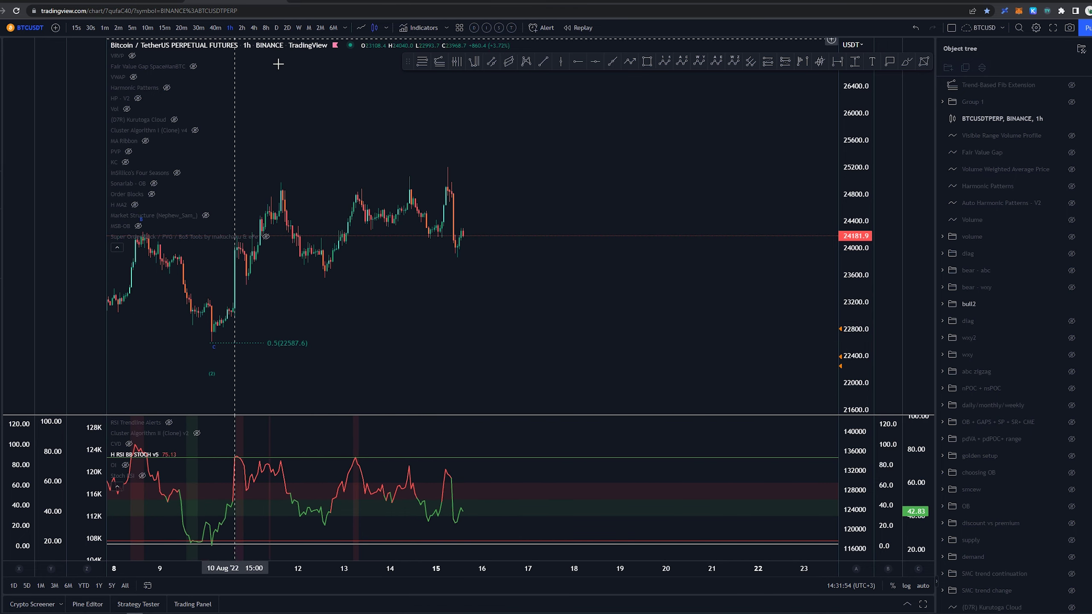
pyautogui.scroll(-6, 317, 87)
pyautogui.click(1072, 304)
pyautogui.click(1072, 289)
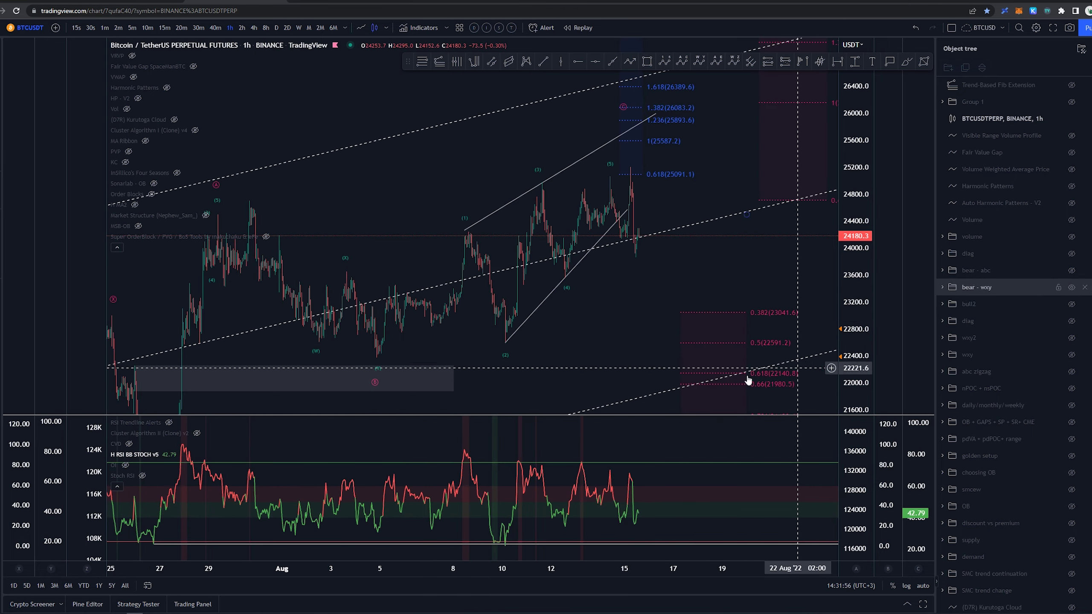
# Step: Trace the W-X-Y structure from the June low to the mid-August high with brush strokes, and undo them
pyautogui.scroll(-6, 725, 381)
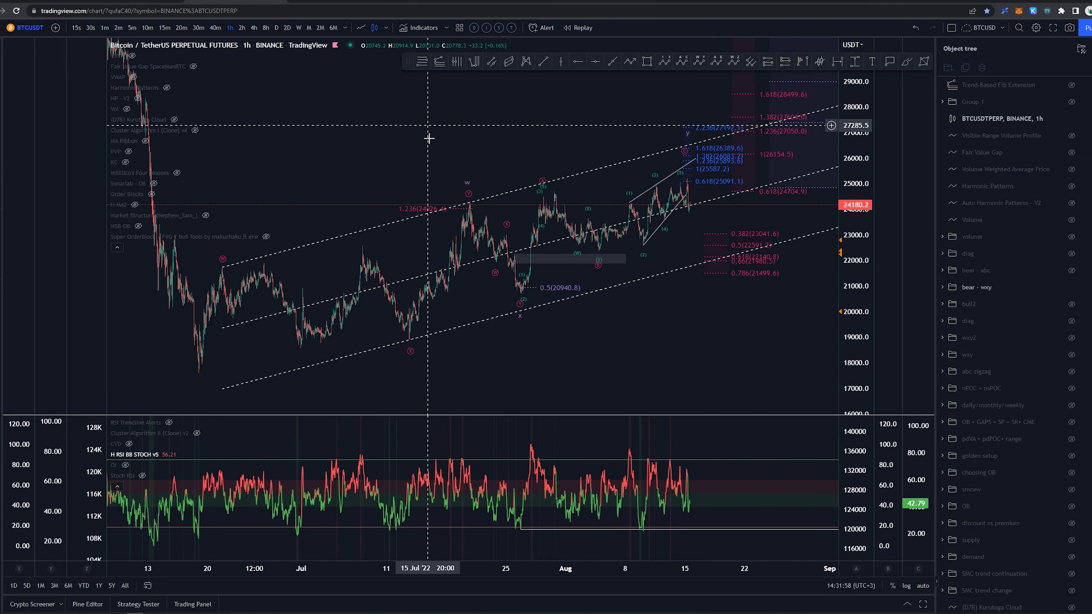
pyautogui.moveTo(190, 371)
pyautogui.mouseDown()
pyautogui.moveTo(230, 269)
pyautogui.moveTo(463, 203)
pyautogui.moveTo(480, 166)
pyautogui.moveTo(522, 304)
pyautogui.moveTo(531, 191)
pyautogui.moveTo(605, 251)
pyautogui.moveTo(680, 168)
pyautogui.mouseUp()
pyautogui.hotkey('ctrl', 'z')
pyautogui.hotkey('ctrl', 'z')
pyautogui.hotkey('ctrl', 'z')
pyautogui.hotkey('ctrl', 'z')
pyautogui.hotkey('ctrl', 'z')
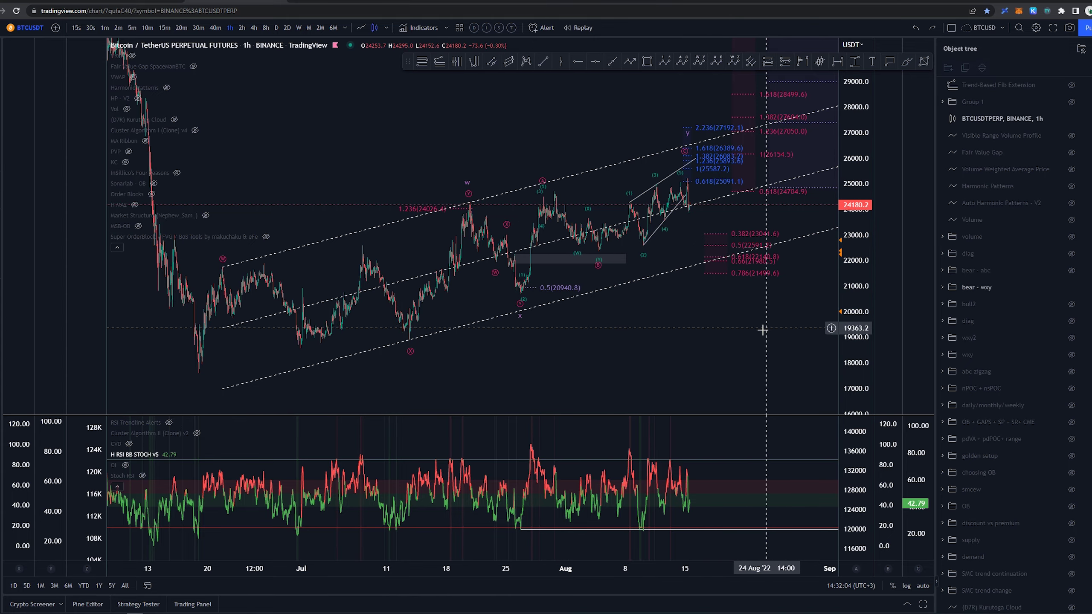
# Step: Pull the end of the wedge's upper trend line back to about 25,578 on 15 August
pyautogui.scroll(5, 755, 334)
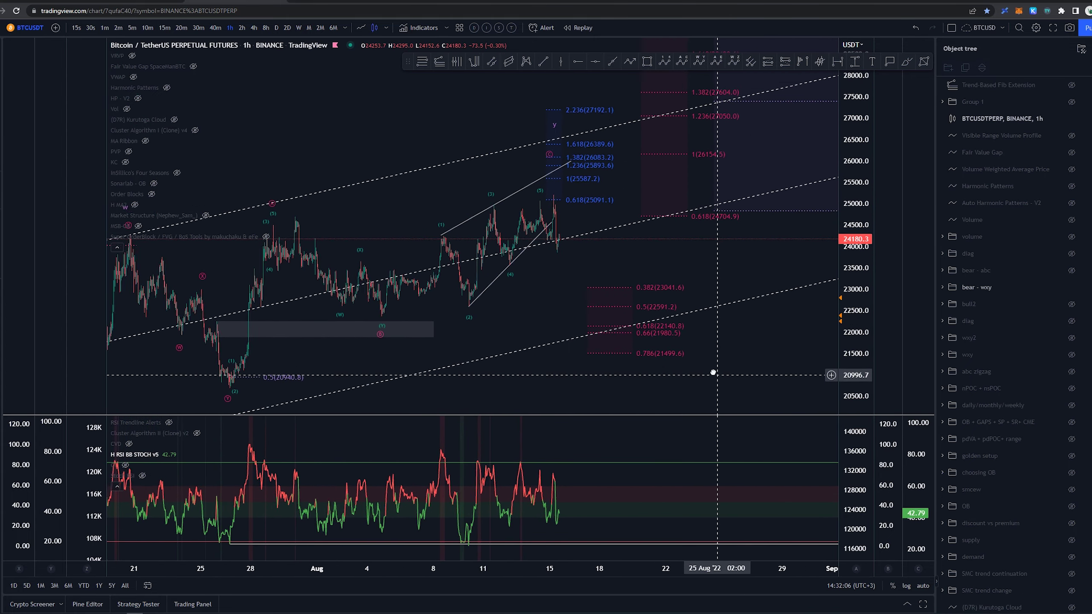
pyautogui.moveTo(710, 370); pyautogui.dragTo(695, 351)
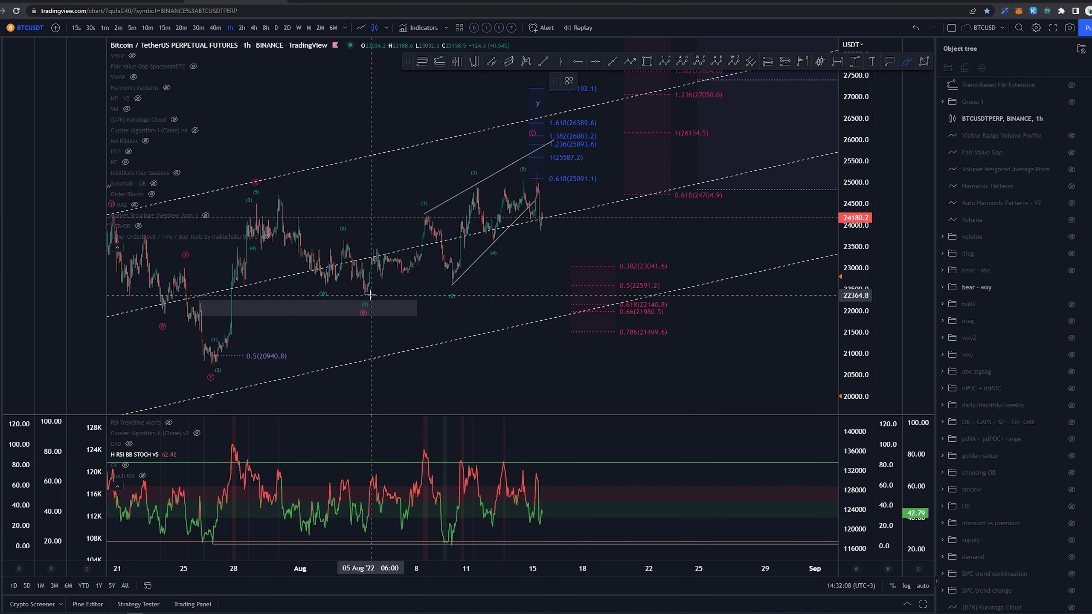
pyautogui.moveTo(554, 143); pyautogui.dragTo(535, 161)
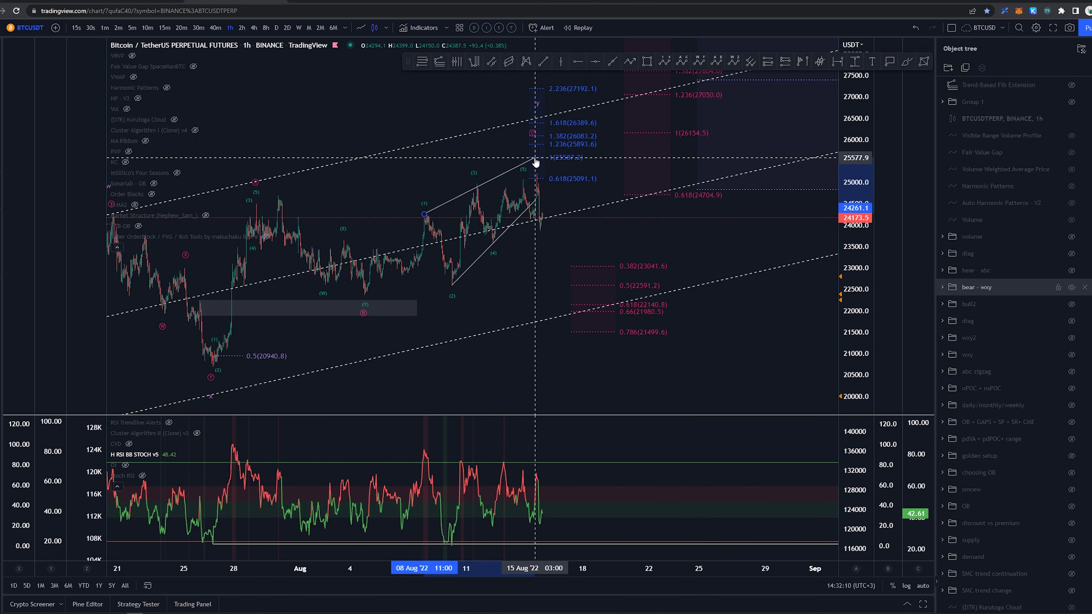
# Step: Brush temporary strokes along the wedge's early legs, including the drop from wave (1) to (2), and undo them
pyautogui.hotkey('alt', 'b')
pyautogui.moveTo(359, 306)
pyautogui.mouseDown()
pyautogui.moveTo(411, 229)
pyautogui.moveTo(469, 216)
pyautogui.mouseUp()
pyautogui.hotkey('ctrl', 'z')
pyautogui.scroll(3, 451, 224)
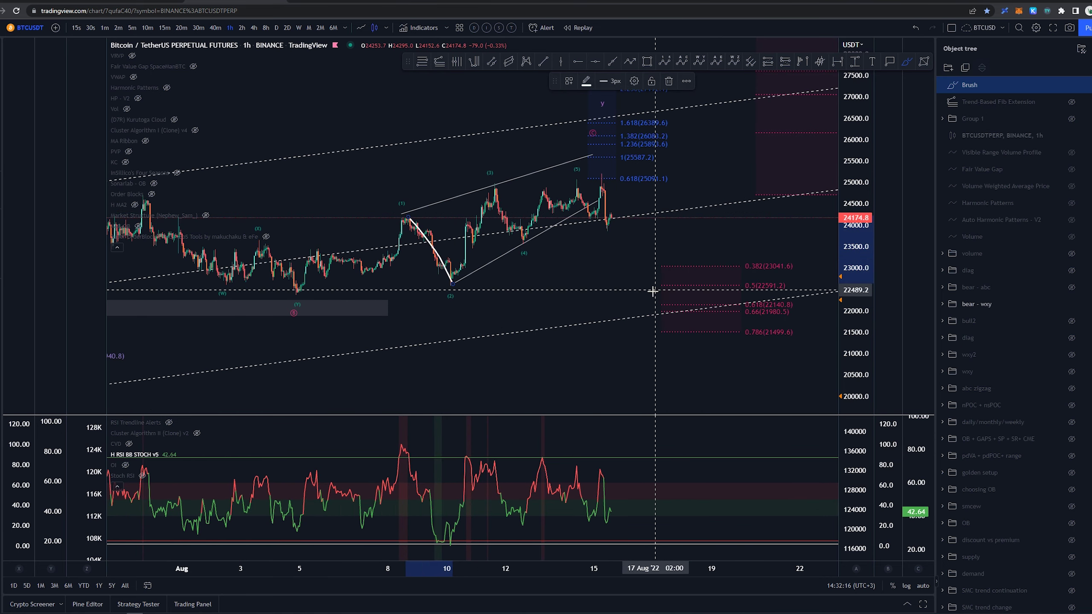
pyautogui.scroll(-3, 603, 316)
pyautogui.scroll(-3, 598, 289)
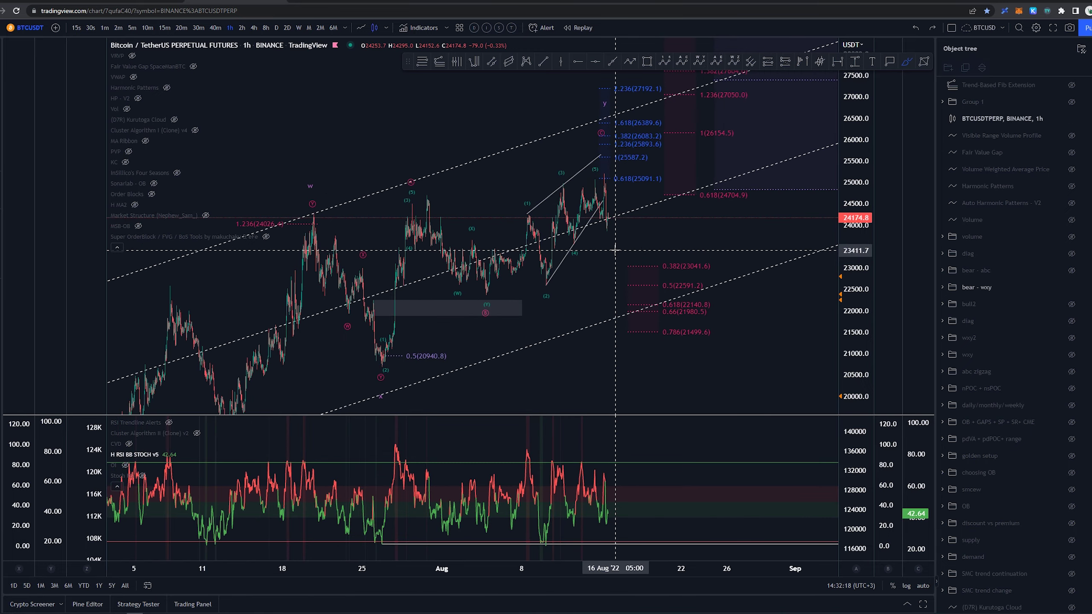
# Step: Brush a falling divergence line across the RSI peaks from 8 to 15 August, and undo it
pyautogui.scroll(5, 598, 300)
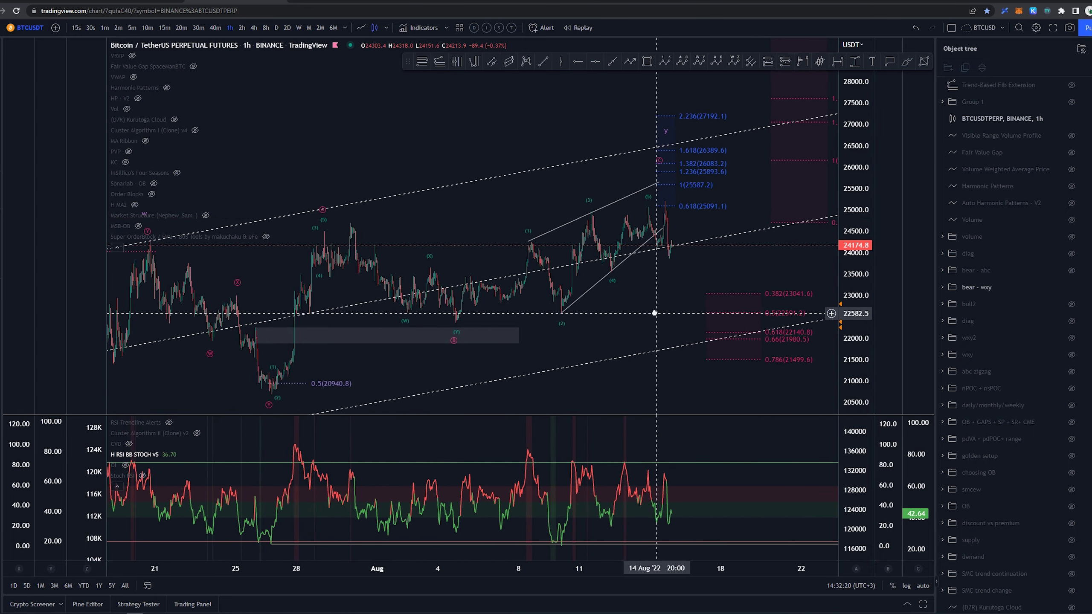
pyautogui.middleClick(623, 219)
pyautogui.moveTo(616, 208)
pyautogui.mouseDown()
pyautogui.moveTo(619, 199)
pyautogui.moveTo(594, 208)
pyautogui.moveTo(605, 197)
pyautogui.mouseUp()
pyautogui.press('Delete')
pyautogui.press('Delete')
pyautogui.hotkey('ctrl', 'z')
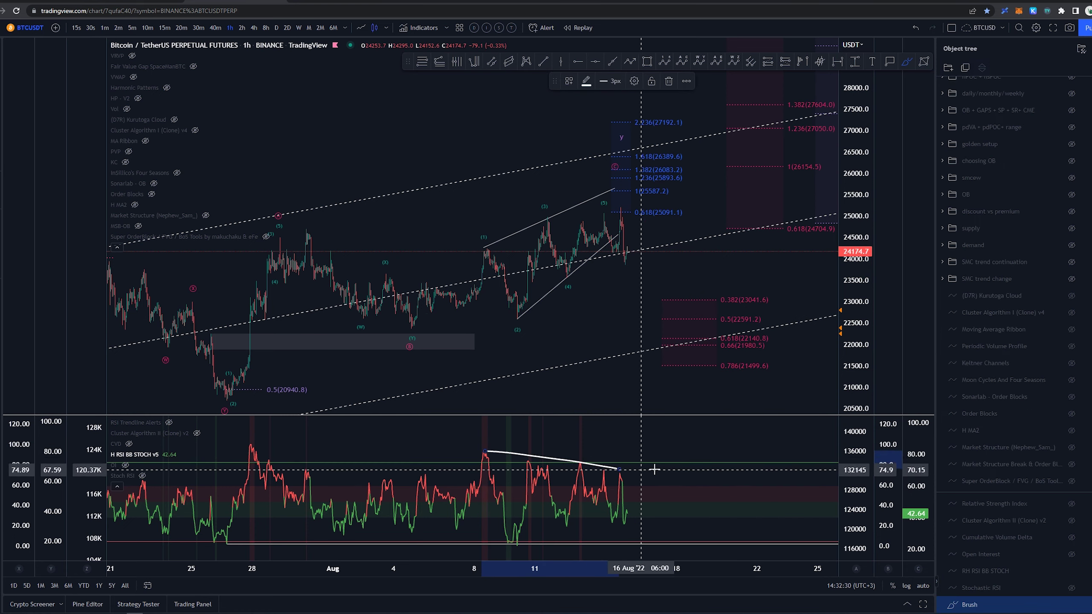
# Step: Trace the sharp 15 August drop from the wedge high with the brush, and undo the stroke
pyautogui.scroll(-3, 715, 418)
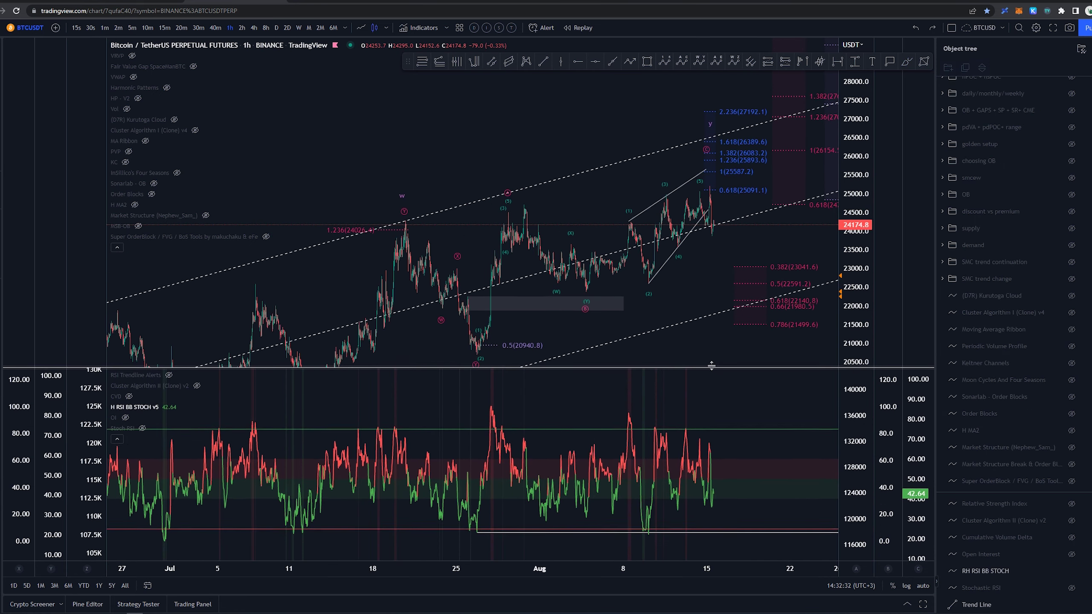
pyautogui.moveTo(709, 395); pyautogui.dragTo(685, 354)
pyautogui.scroll(-3, 680, 342)
pyautogui.scroll(10, 699, 209)
pyautogui.moveTo(524, 168); pyautogui.dragTo(531, 220)
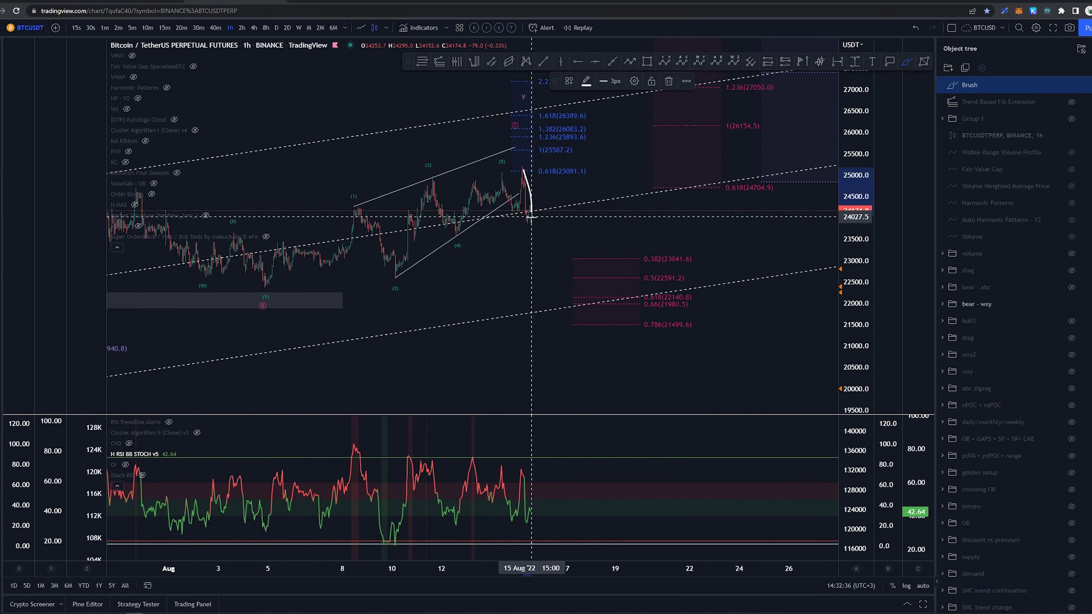
pyautogui.hotkey('ctrl', 'z')
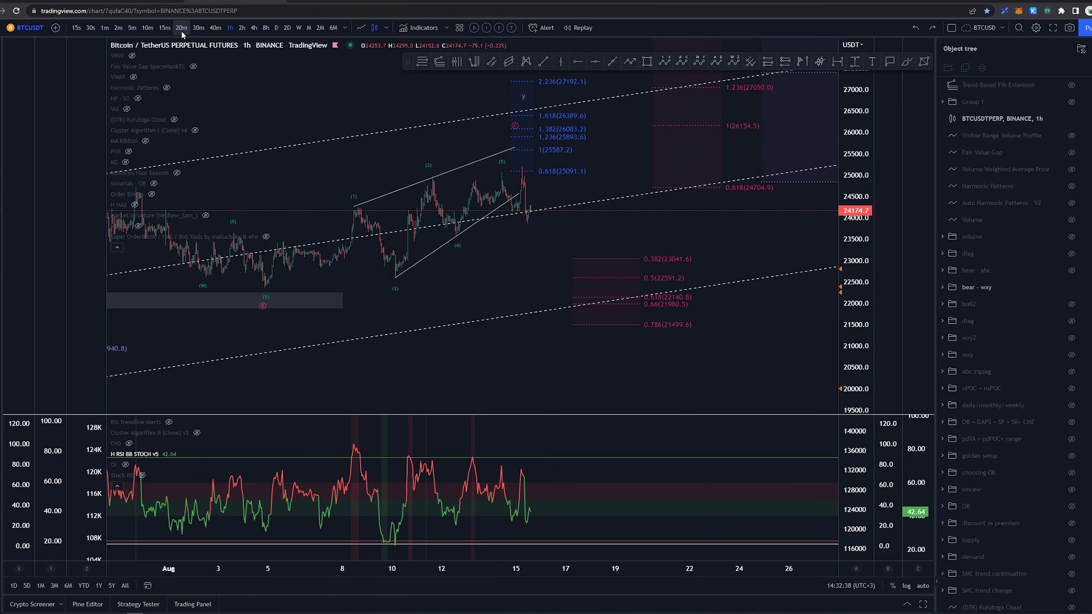
# Step: Examine the rising channel and the Fibonacci target zones above and below the current price
pyautogui.scroll(-5, 528, 280)
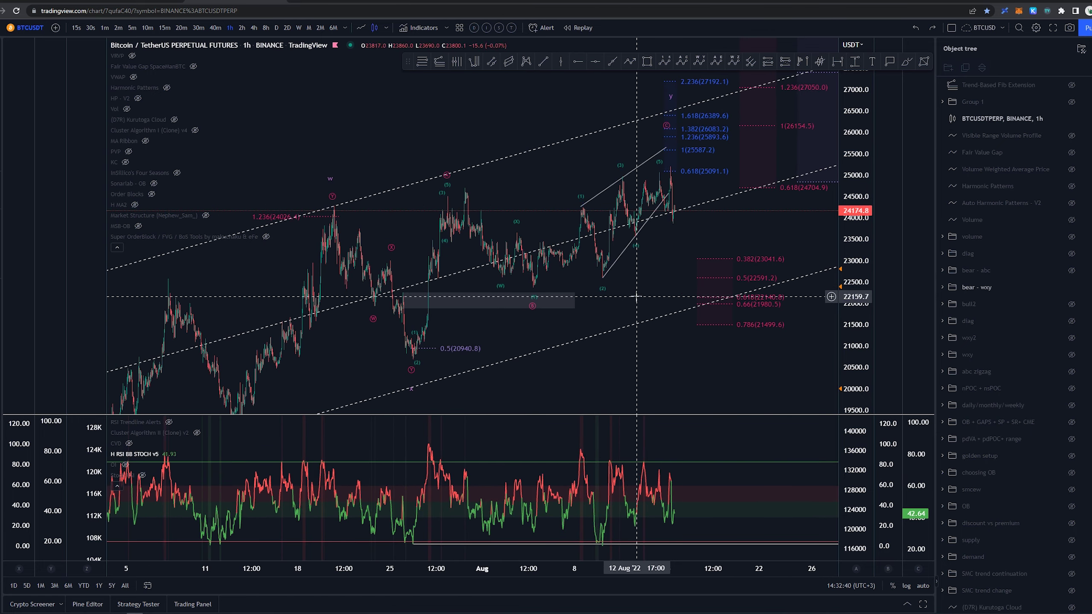
pyautogui.moveTo(638, 295); pyautogui.dragTo(631, 347)
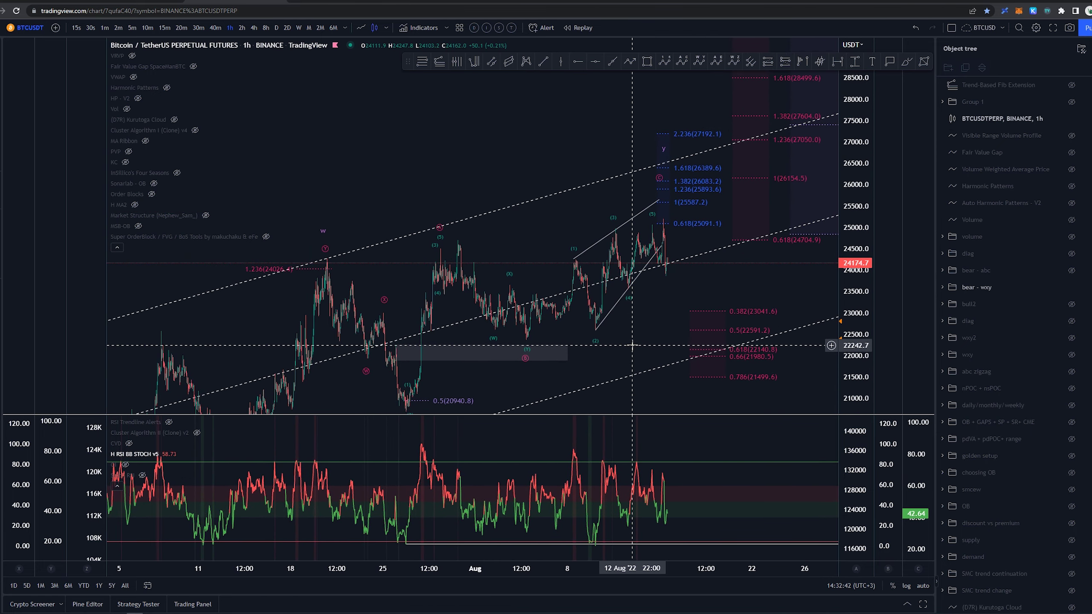
pyautogui.scroll(2, 668, 348)
pyautogui.scroll(-5, 624, 332)
pyautogui.moveTo(789, 403); pyautogui.dragTo(678, 357)
pyautogui.moveTo(863, 266); pyautogui.dragTo(861, 321)
pyautogui.moveTo(738, 331); pyautogui.dragTo(696, 354)
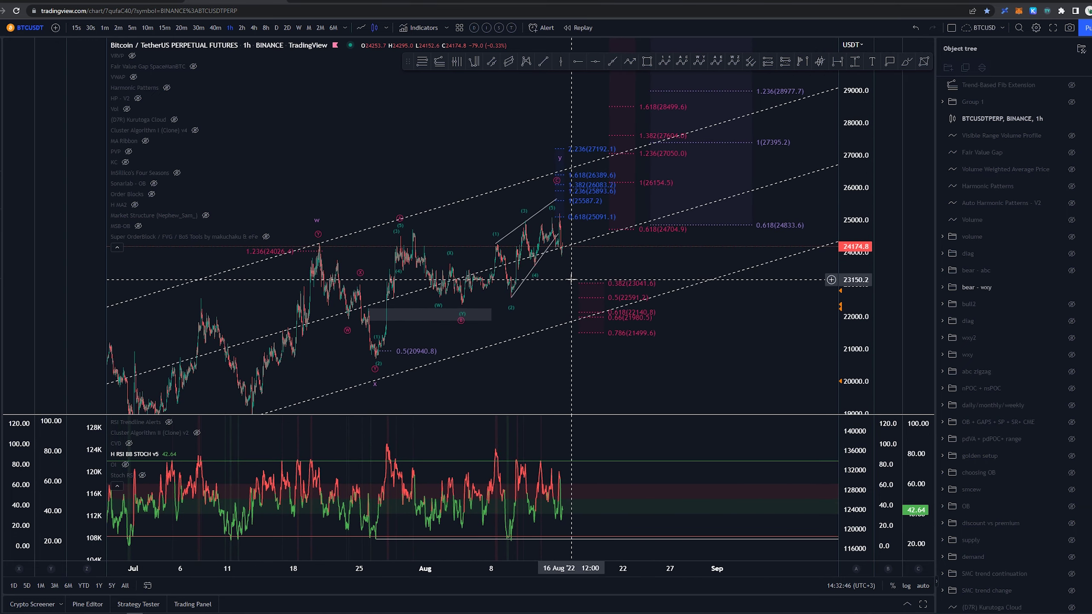
pyautogui.hotkey('alt', 'a')
pyautogui.press('Escape')
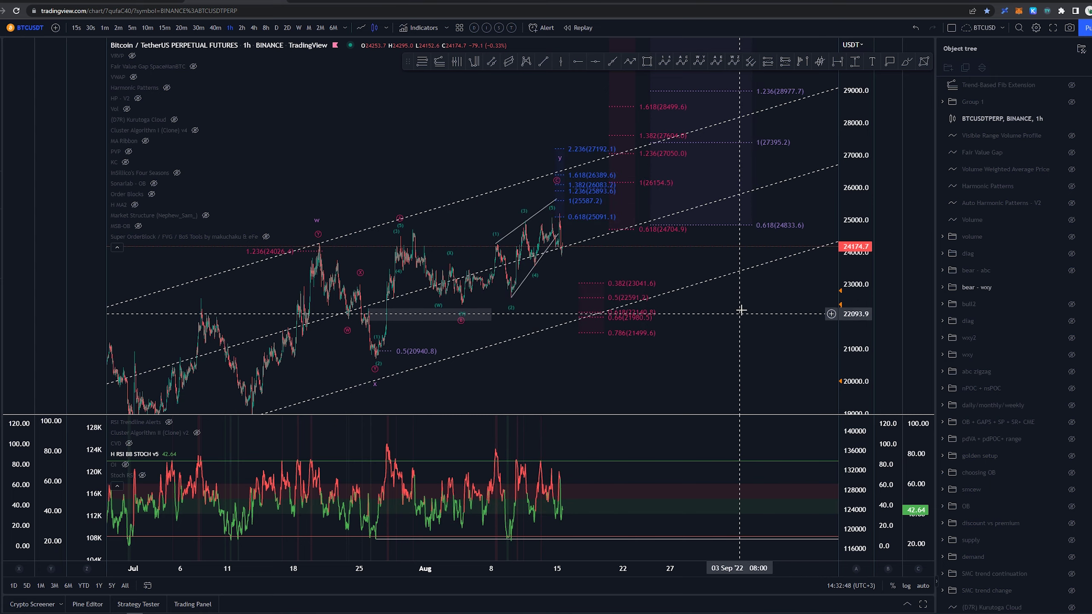
# Step: Brush temporary strokes from the late-July low toward the upper Fibonacci targets, and remove them
pyautogui.click(907, 62)
pyautogui.moveTo(792, 217); pyautogui.dragTo(752, 199)
pyautogui.press('Delete')
pyautogui.moveTo(662, 222); pyautogui.dragTo(644, 219)
pyautogui.hotkey('ctrl', 'z')
pyautogui.moveTo(373, 365)
pyautogui.mouseDown()
pyautogui.moveTo(401, 224)
pyautogui.moveTo(440, 294)
pyautogui.mouseUp()
pyautogui.moveTo(525, 227); pyautogui.dragTo(565, 182)
pyautogui.hotkey('ctrl', 'z')
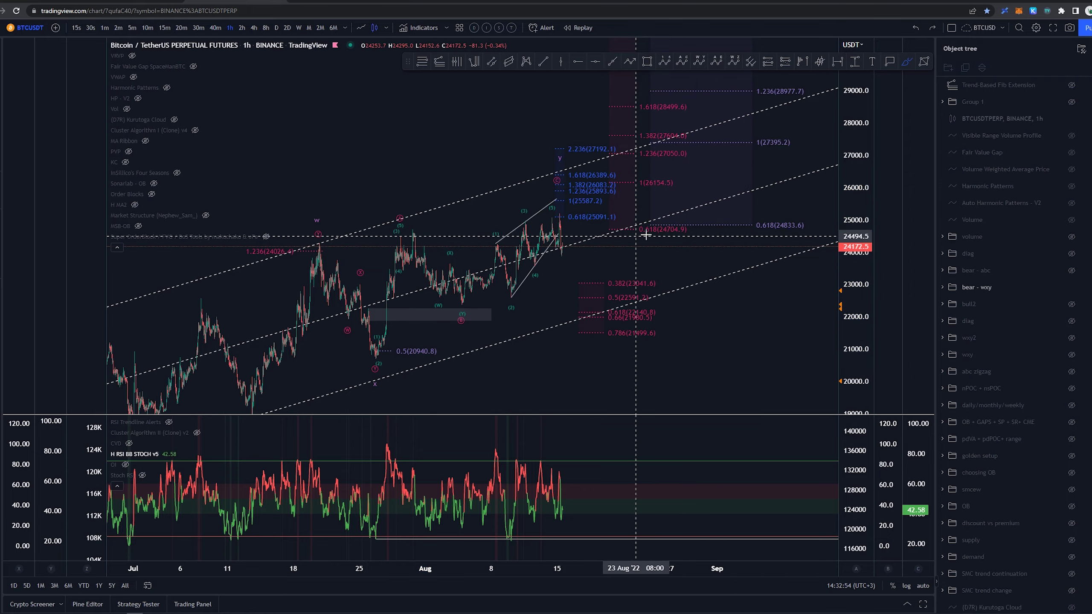
# Step: Brush a temporary mark near the 0.618 target at 24704.9, and undo it
pyautogui.moveTo(645, 215); pyautogui.dragTo(598, 218)
pyautogui.hotkey('ctrl', 'z')
pyautogui.press('Escape')
# Step: Brush temporary strokes from the June low up the rising channel to the upper Fibonacci targets, and undo them
pyautogui.scroll(-4, 589, 378)
pyautogui.moveTo(595, 371); pyautogui.dragTo(546, 299)
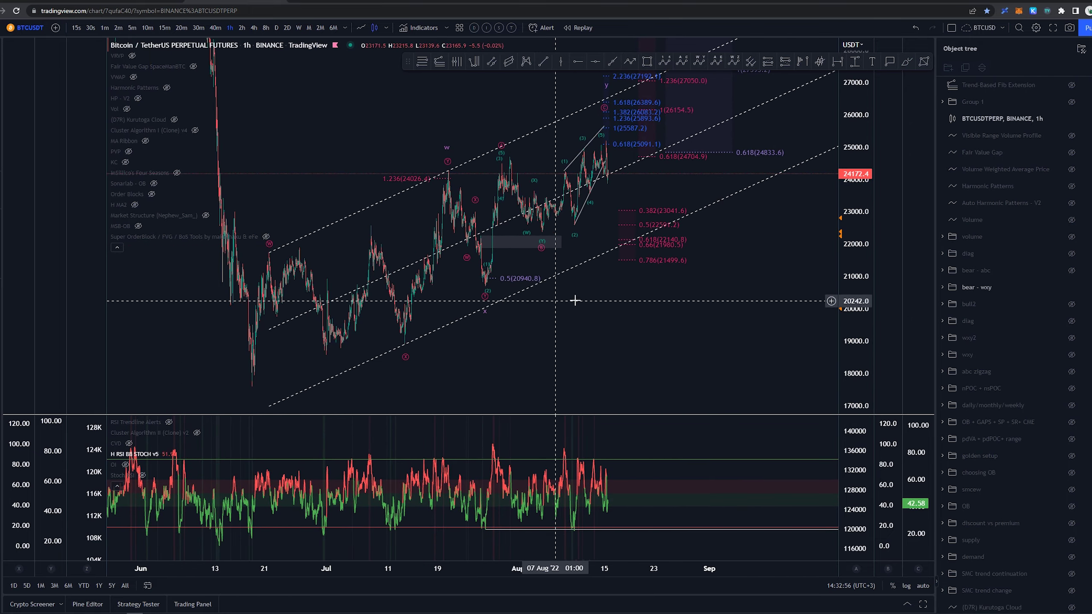
pyautogui.moveTo(851, 201); pyautogui.dragTo(850, 255)
pyautogui.moveTo(779, 274); pyautogui.dragTo(734, 310)
pyautogui.hotkey('alt', 'b')
pyautogui.moveTo(202, 394)
pyautogui.mouseDown()
pyautogui.moveTo(397, 220)
pyautogui.moveTo(439, 295)
pyautogui.moveTo(602, 157)
pyautogui.mouseUp()
pyautogui.moveTo(724, 189)
pyautogui.mouseDown()
pyautogui.moveTo(700, 212)
pyautogui.moveTo(711, 191)
pyautogui.mouseUp()
pyautogui.hotkey('ctrl', 'z')
pyautogui.hotkey('ctrl', 'z')
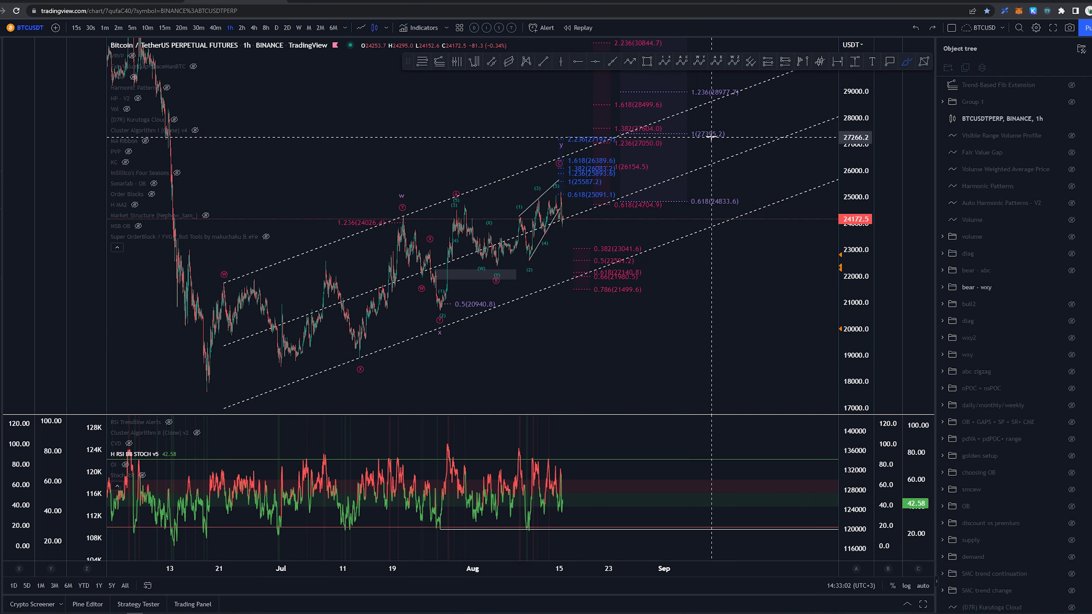
pyautogui.moveTo(716, 127); pyautogui.dragTo(727, 150)
pyautogui.hotkey('ctrl', 'z')
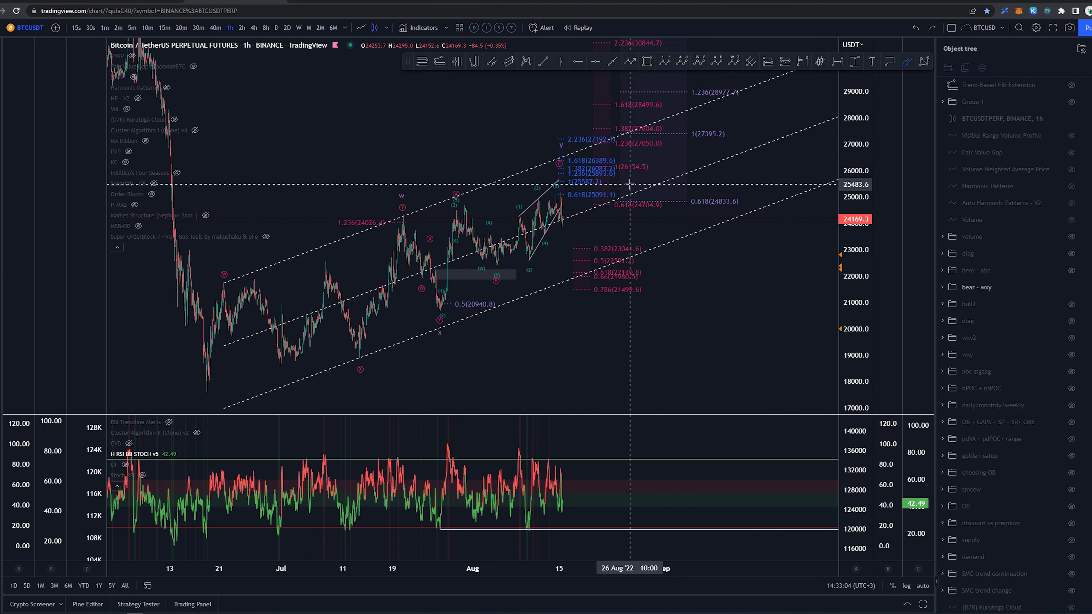
# Step: Switch the chart to the 4-hour interval
pyautogui.scroll(-5, 631, 196)
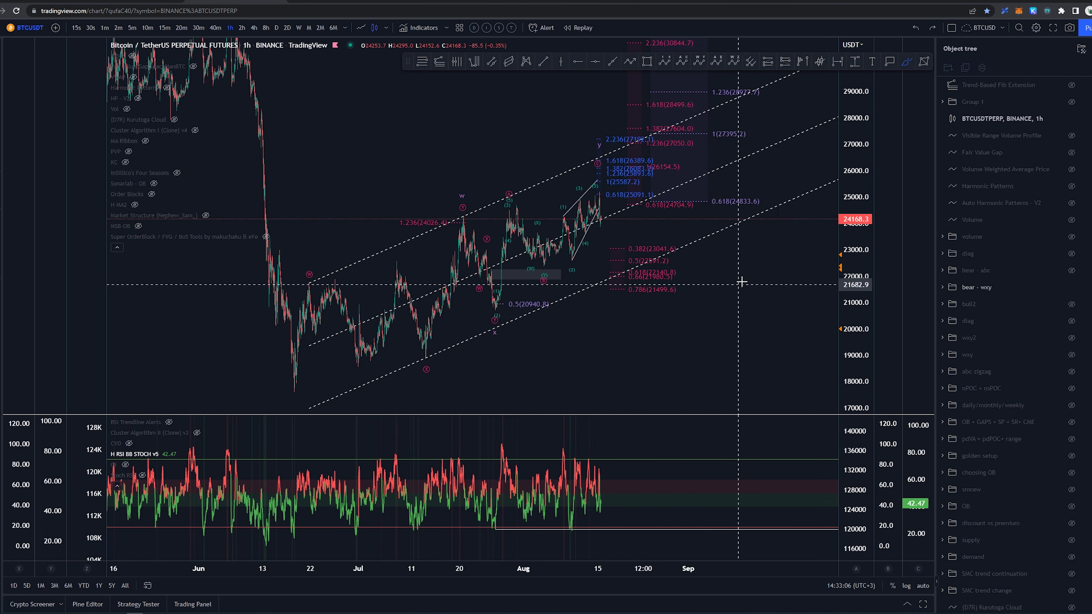
pyautogui.moveTo(705, 370); pyautogui.dragTo(747, 373)
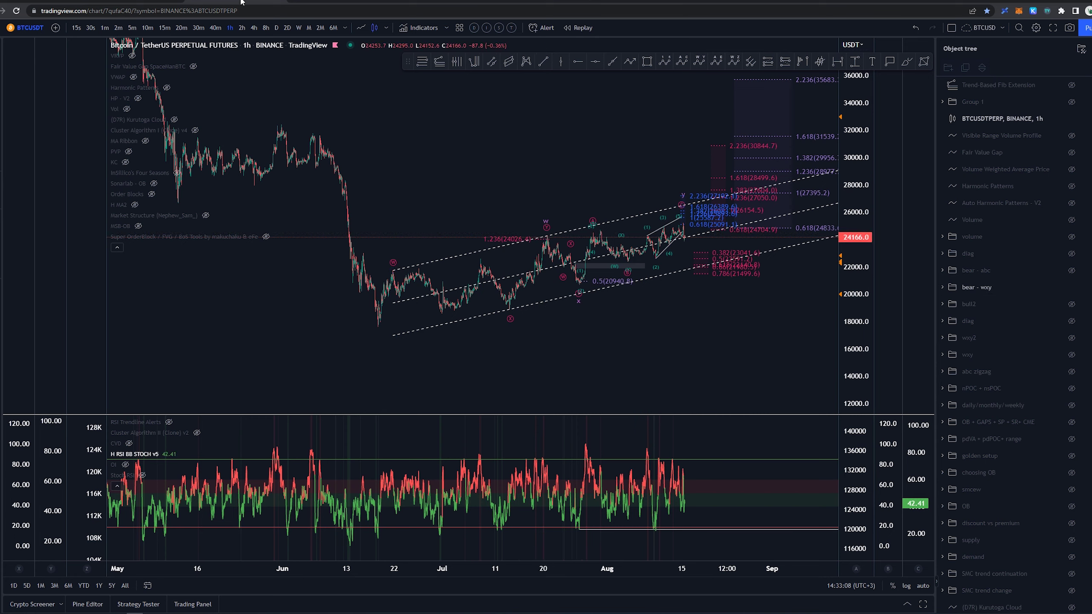
pyautogui.click(252, 28)
pyautogui.scroll(6, 690, 358)
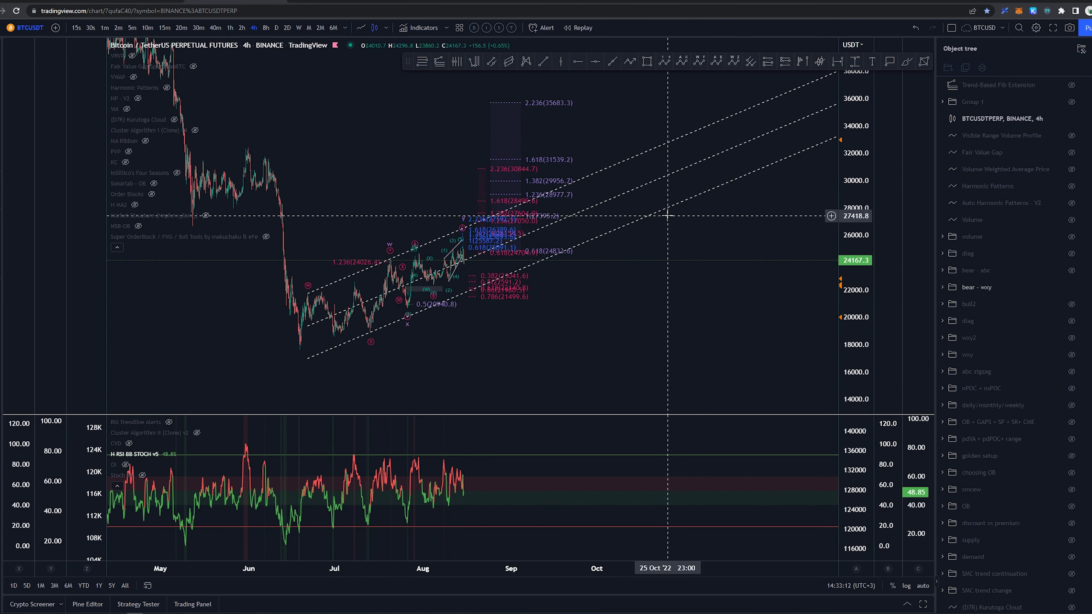
# Step: Brush a freehand box around the 27,000 to 29,000 price zone from May to November, and delete it
pyautogui.moveTo(668, 216)
pyautogui.mouseDown()
pyautogui.moveTo(215, 221)
pyautogui.moveTo(180, 192)
pyautogui.moveTo(681, 196)
pyautogui.moveTo(638, 226)
pyautogui.mouseUp()
pyautogui.press('Escape')
pyautogui.moveTo(589, 346); pyautogui.dragTo(697, 334)
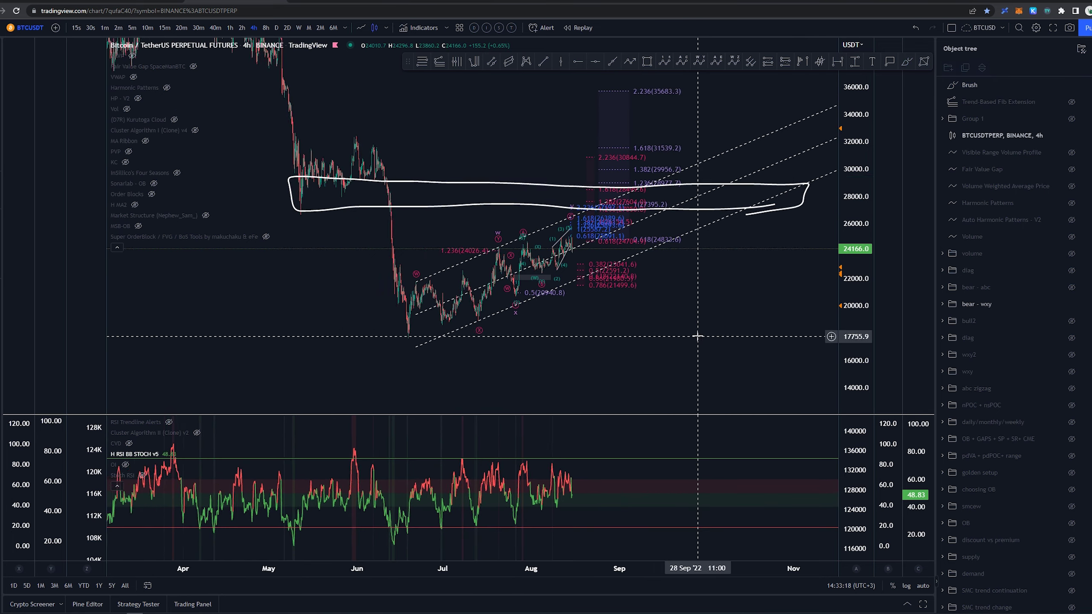
pyautogui.click(804, 201)
pyautogui.press('Delete')
# Step: Brush a temporary wave path from the 26 July low through the mid-August high down to about 23,000, and delete it
pyautogui.scroll(5, 748, 300)
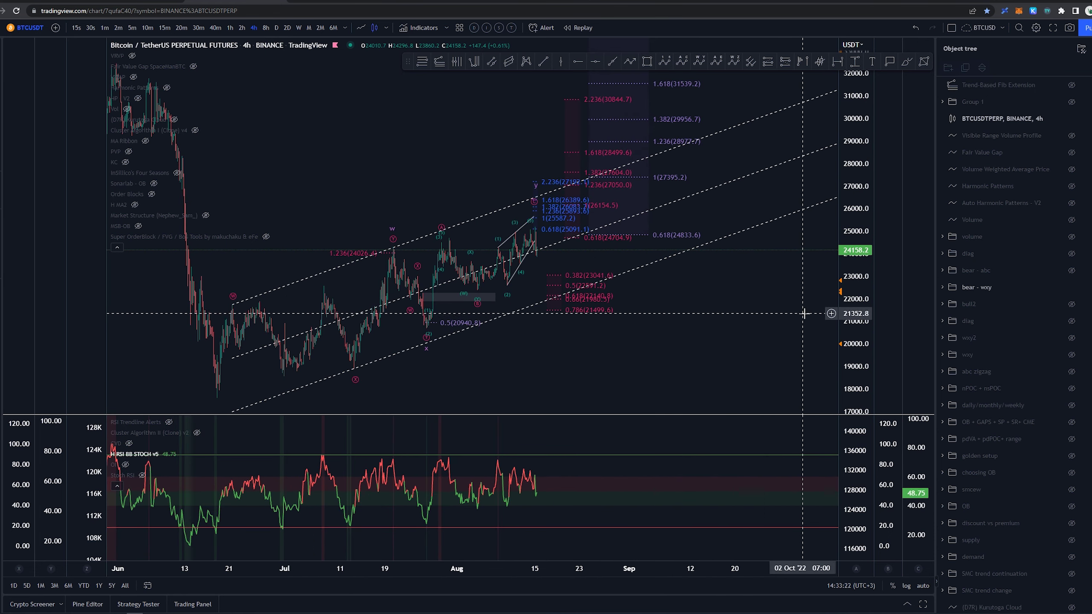
pyautogui.middleClick(533, 221)
pyautogui.moveTo(536, 232)
pyautogui.mouseDown()
pyautogui.moveTo(484, 273)
pyautogui.moveTo(509, 229)
pyautogui.mouseUp()
pyautogui.hotkey('ctrl', 'z')
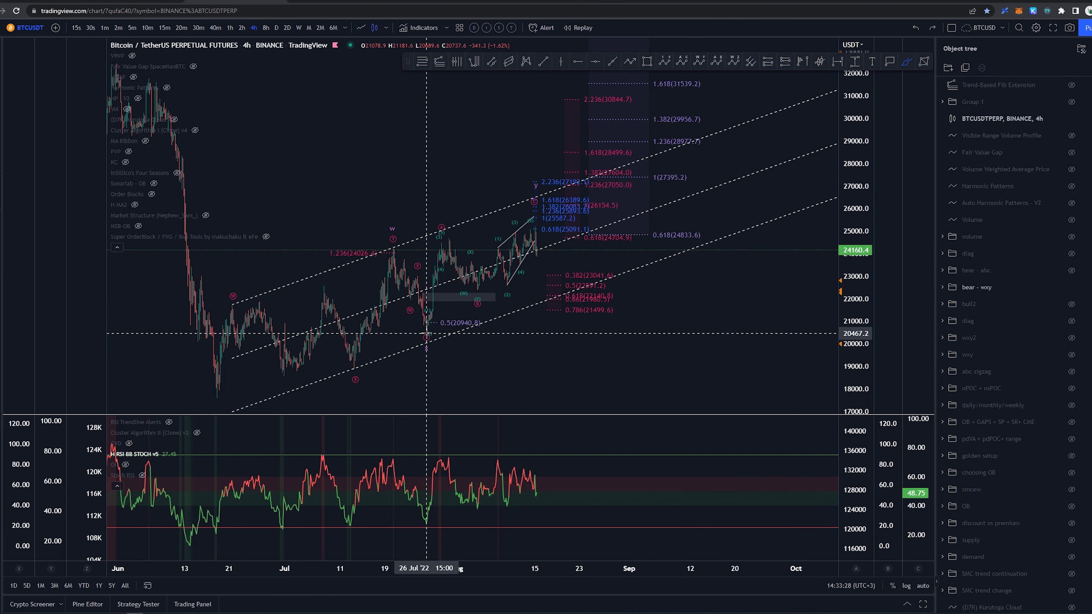
pyautogui.moveTo(426, 334)
pyautogui.mouseDown()
pyautogui.moveTo(442, 246)
pyautogui.moveTo(529, 218)
pyautogui.mouseUp()
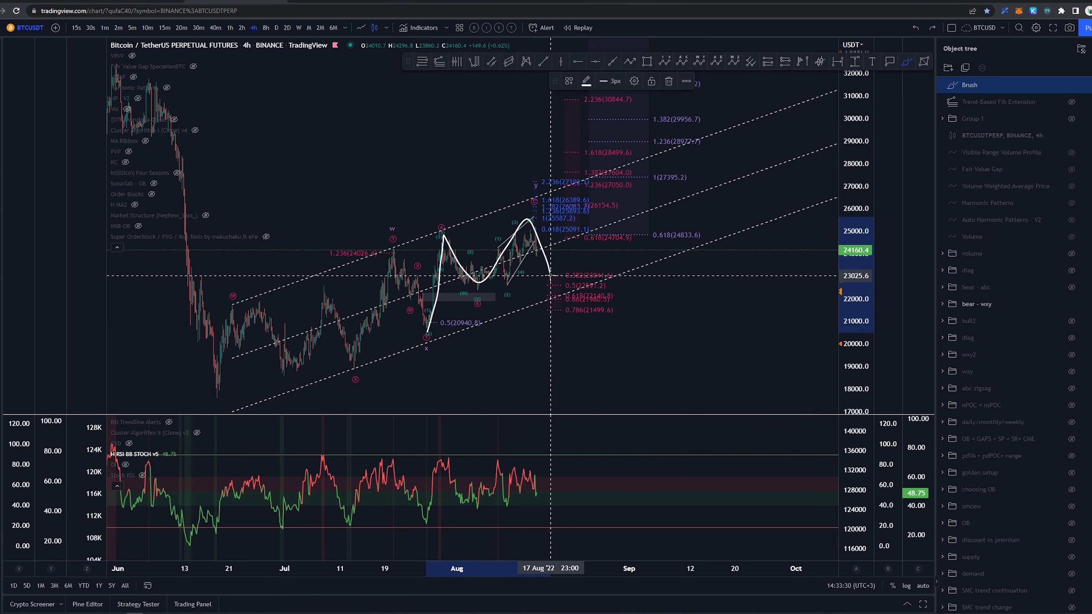
pyautogui.press('Delete')
pyautogui.moveTo(559, 272)
pyautogui.mouseDown()
pyautogui.moveTo(570, 307)
pyautogui.moveTo(562, 272)
pyautogui.mouseUp()
pyautogui.press('Delete')
# Step: Brush temporary strokes at the start of the August wedge, around its first high and following low, and undo them
pyautogui.moveTo(584, 366); pyautogui.dragTo(707, 357)
pyautogui.scroll(4, 735, 387)
pyautogui.moveTo(869, 381); pyautogui.dragTo(867, 297)
pyautogui.scroll(2, 796, 364)
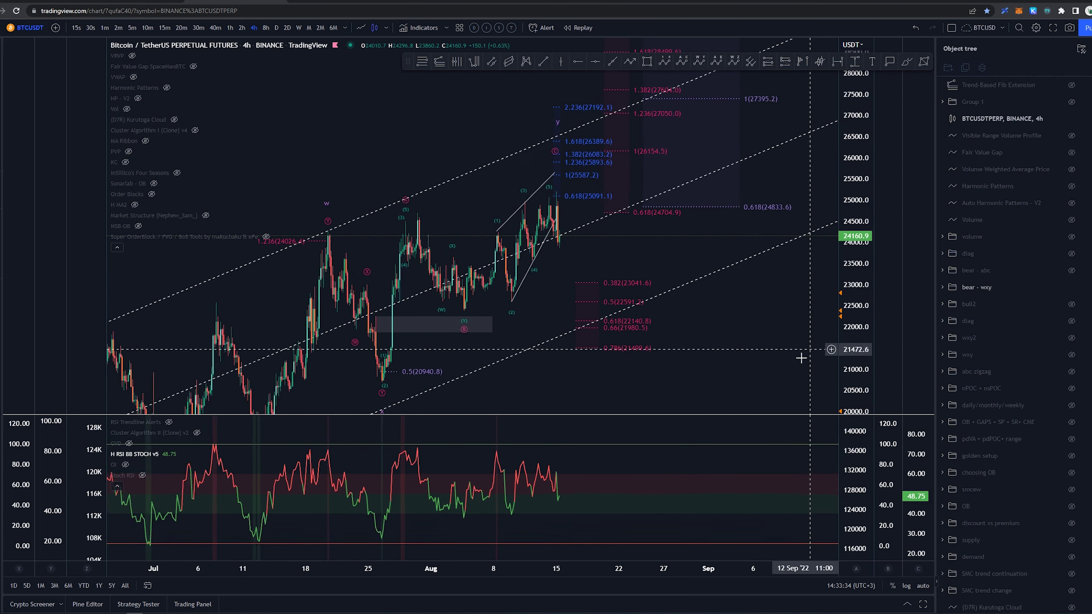
pyautogui.moveTo(789, 366); pyautogui.dragTo(794, 365)
pyautogui.hotkey('alt', 'b')
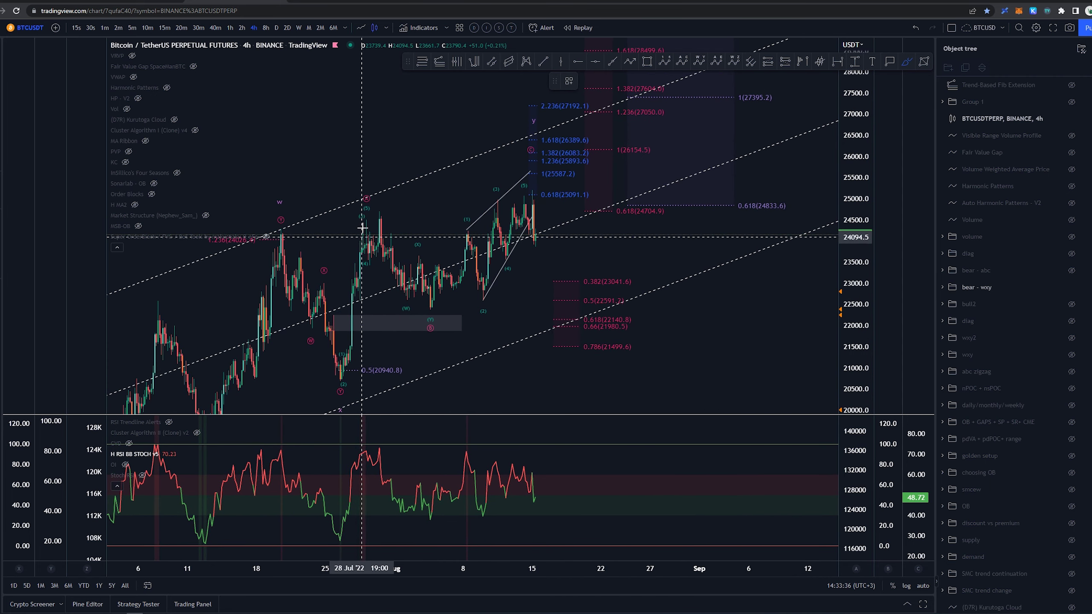
pyautogui.moveTo(468, 237)
pyautogui.mouseDown()
pyautogui.moveTo(493, 313)
pyautogui.moveTo(483, 325)
pyautogui.moveTo(492, 271)
pyautogui.mouseUp()
pyautogui.hotkey('ctrl', 'z')
pyautogui.hotkey('ctrl', 'z')
# Step: Brush a path from the late-July high to the lower Fibonacci zone and a stroke at the wedge, and undo both
pyautogui.moveTo(374, 227)
pyautogui.mouseDown()
pyautogui.moveTo(436, 305)
pyautogui.moveTo(543, 217)
pyautogui.moveTo(578, 321)
pyautogui.mouseUp()
pyautogui.hotkey('ctrl', 'z')
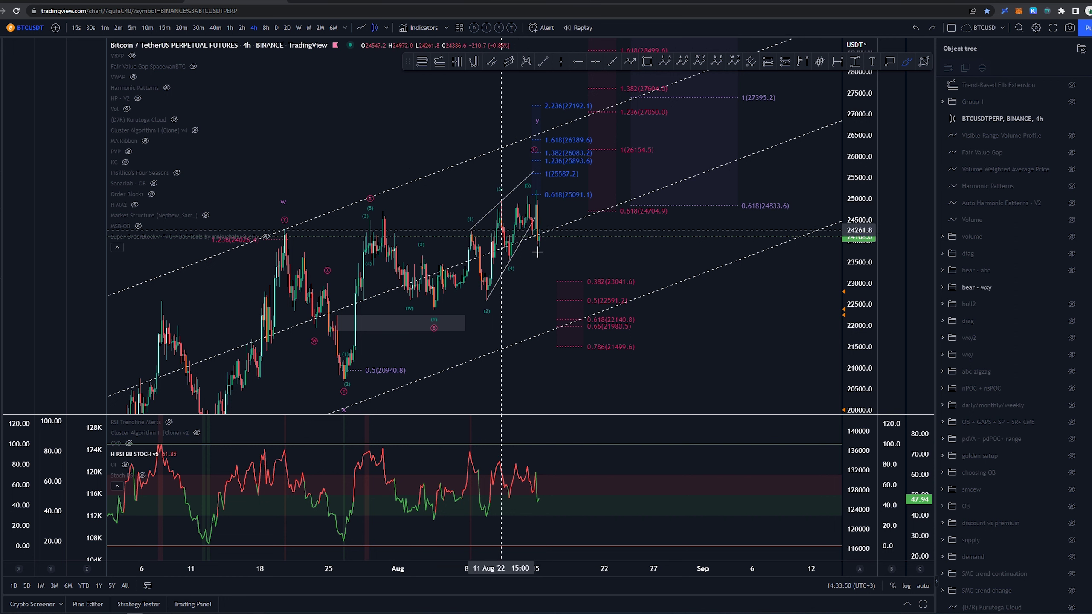
pyautogui.moveTo(520, 185)
pyautogui.mouseDown()
pyautogui.moveTo(443, 289)
pyautogui.moveTo(469, 188)
pyautogui.mouseUp()
pyautogui.hotkey('ctrl', 'z')
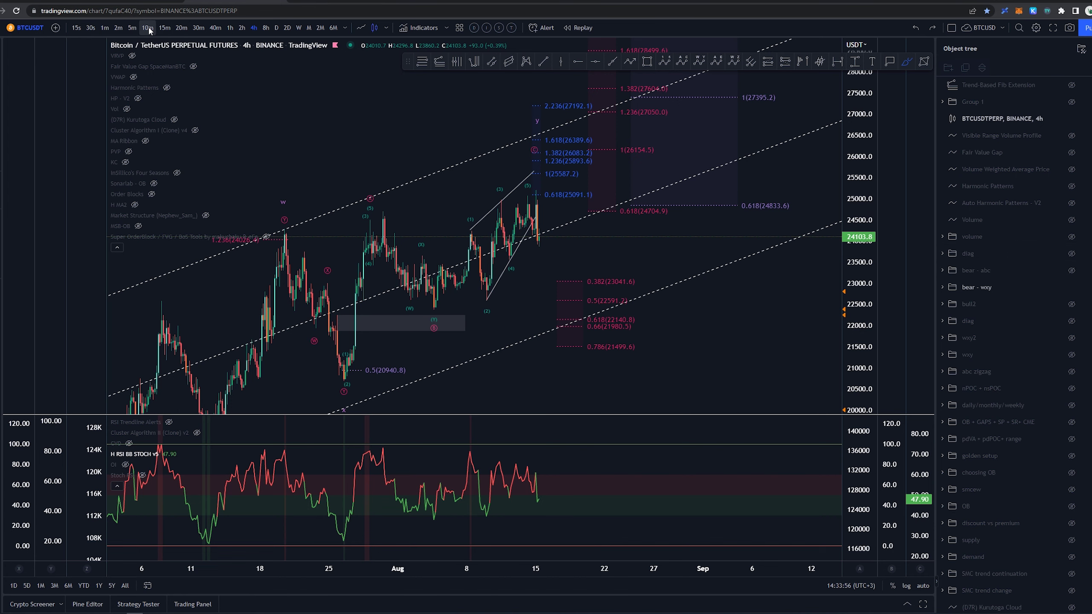
# Step: Examine the 15 August peak and the following drop on the 5-minute interval
pyautogui.click(132, 28)
pyautogui.scroll(5, 475, 311)
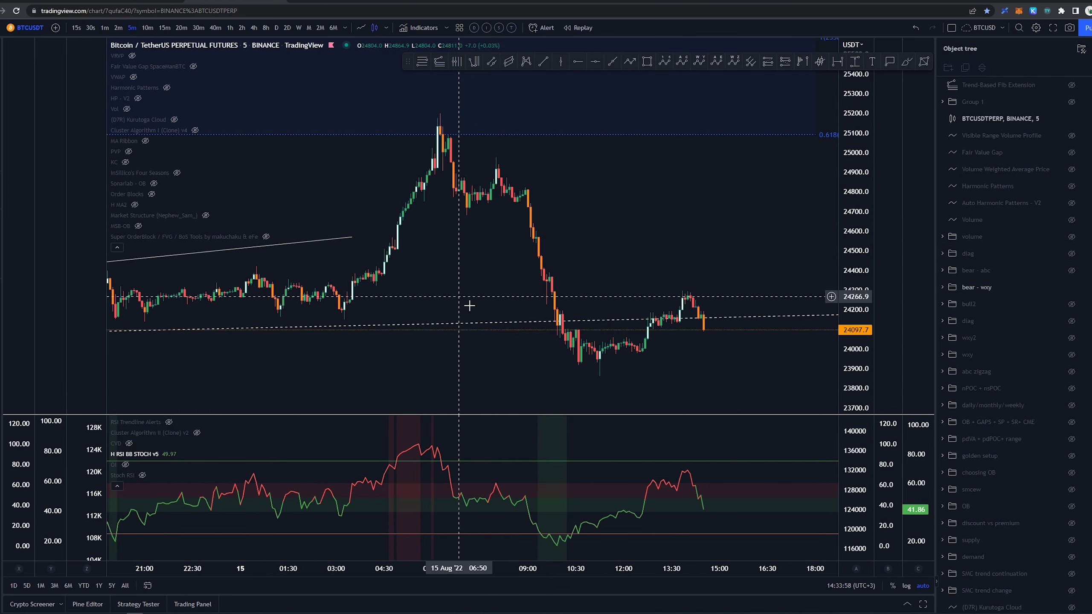
pyautogui.moveTo(703, 361); pyautogui.dragTo(433, 329)
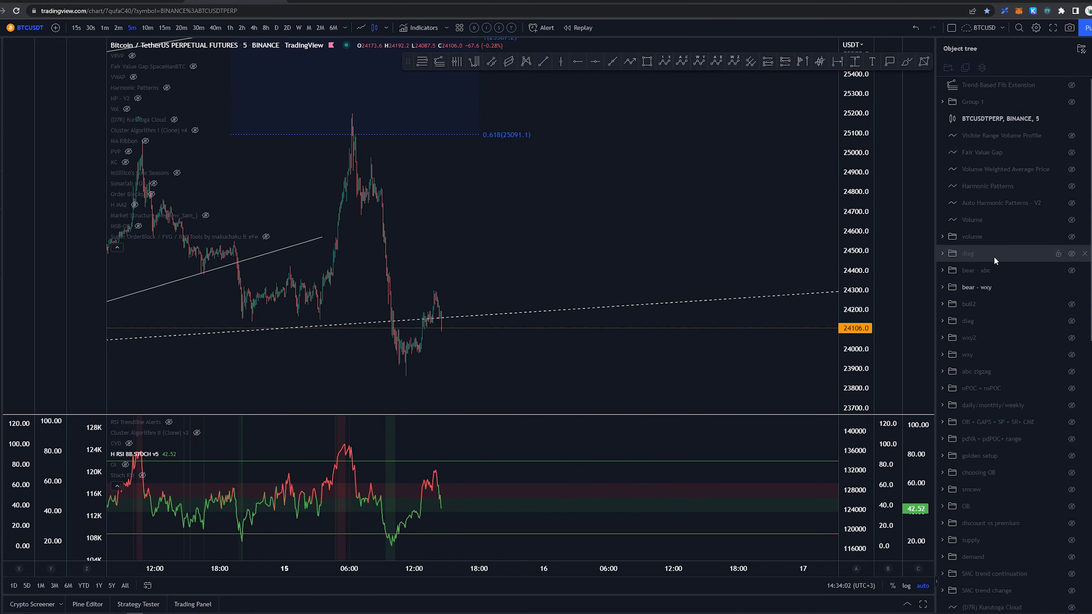
pyautogui.moveTo(494, 191); pyautogui.dragTo(598, 192)
pyautogui.scroll(4, 555, 211)
pyautogui.moveTo(455, 239); pyautogui.dragTo(550, 235)
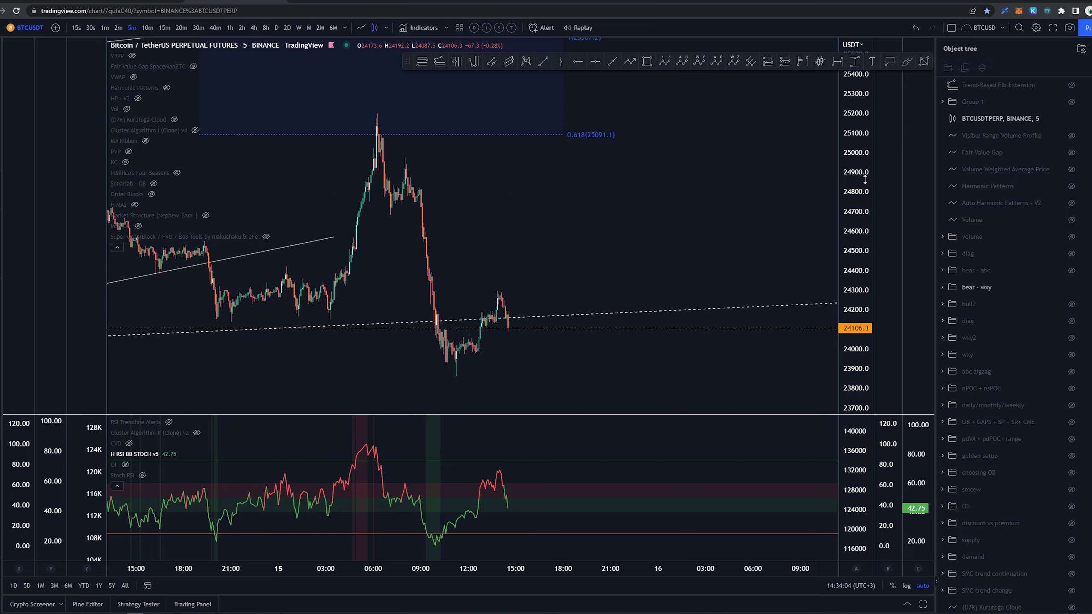
pyautogui.moveTo(866, 177); pyautogui.dragTo(865, 221)
pyautogui.moveTo(737, 222); pyautogui.dragTo(720, 216)
pyautogui.middleClick(359, 125)
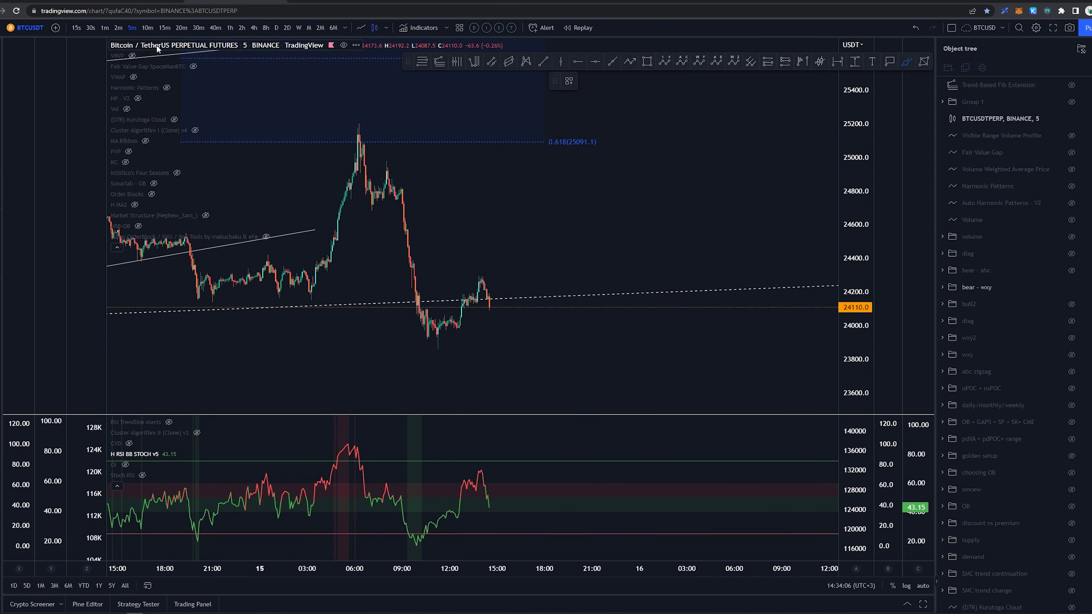
# Step: Switch the chart to the 1-minute interval
pyautogui.click(105, 28)
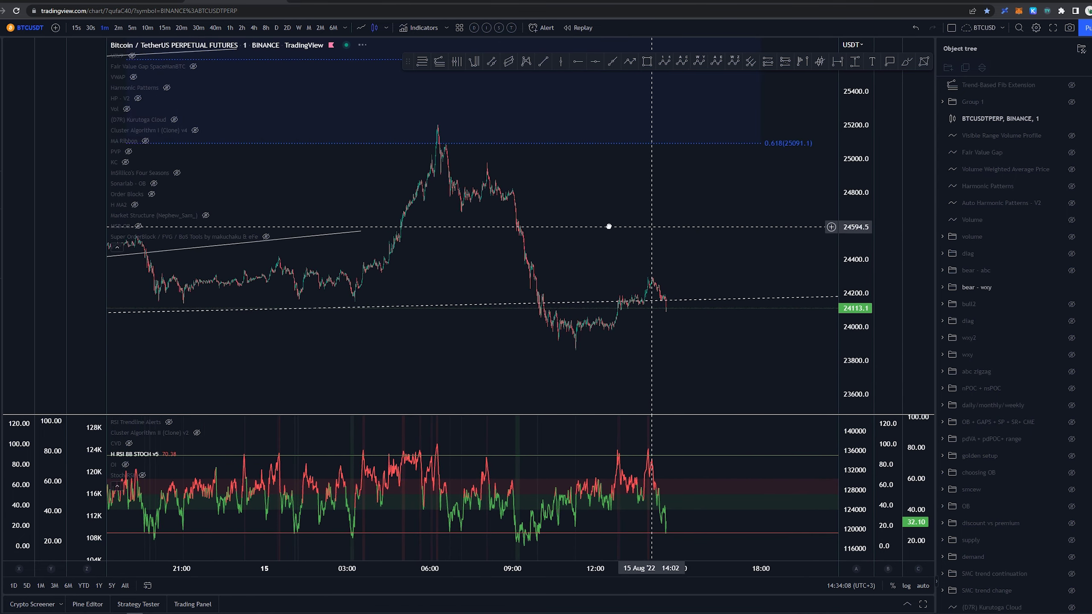
pyautogui.scroll(2, 542, 229)
pyautogui.moveTo(588, 225)
pyautogui.mouseDown()
pyautogui.moveTo(533, 226)
pyautogui.moveTo(585, 215)
pyautogui.mouseUp()
pyautogui.scroll(-3, 559, 225)
# Step: Brush the first fall from the 15 August peak, delete it, and brush the rebound with handwritten labels 1 and 2
pyautogui.hotkey('alt', 'b')
pyautogui.moveTo(366, 125); pyautogui.dragTo(369, 152)
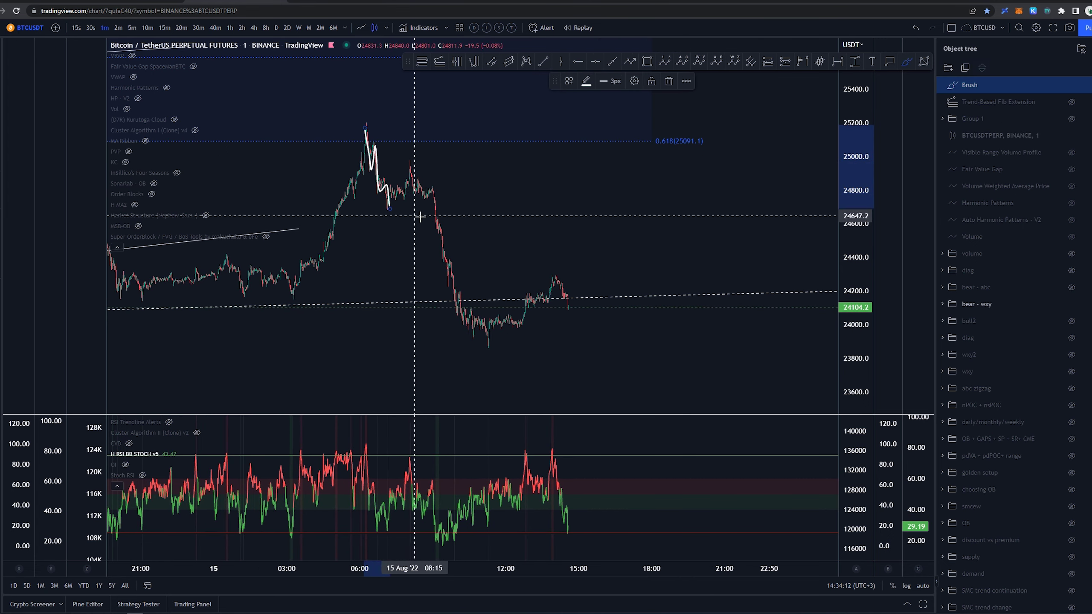
pyautogui.press('Delete')
pyautogui.moveTo(384, 218)
pyautogui.mouseDown()
pyautogui.moveTo(387, 232)
pyautogui.moveTo(417, 151)
pyautogui.mouseUp()
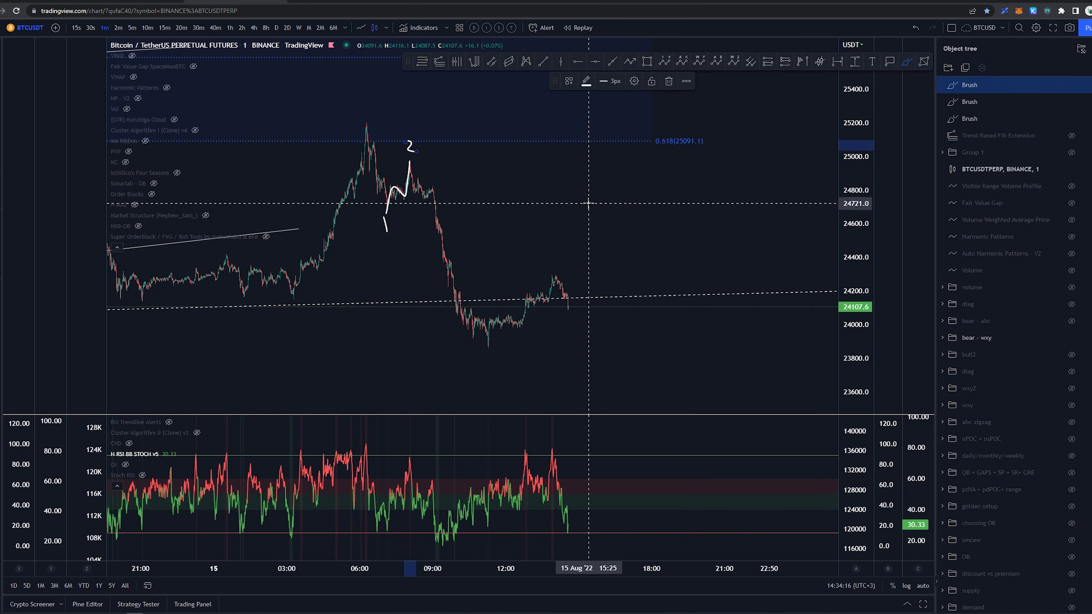
pyautogui.press('Escape')
# Step: Brush the steep third-wave drop from the high labelled 2 to just below the 15 August low, and undo it
pyautogui.moveTo(642, 215); pyautogui.dragTo(579, 224)
pyautogui.scroll(-4, 613, 226)
pyautogui.moveTo(644, 237); pyautogui.dragTo(574, 243)
pyautogui.scroll(2, 574, 243)
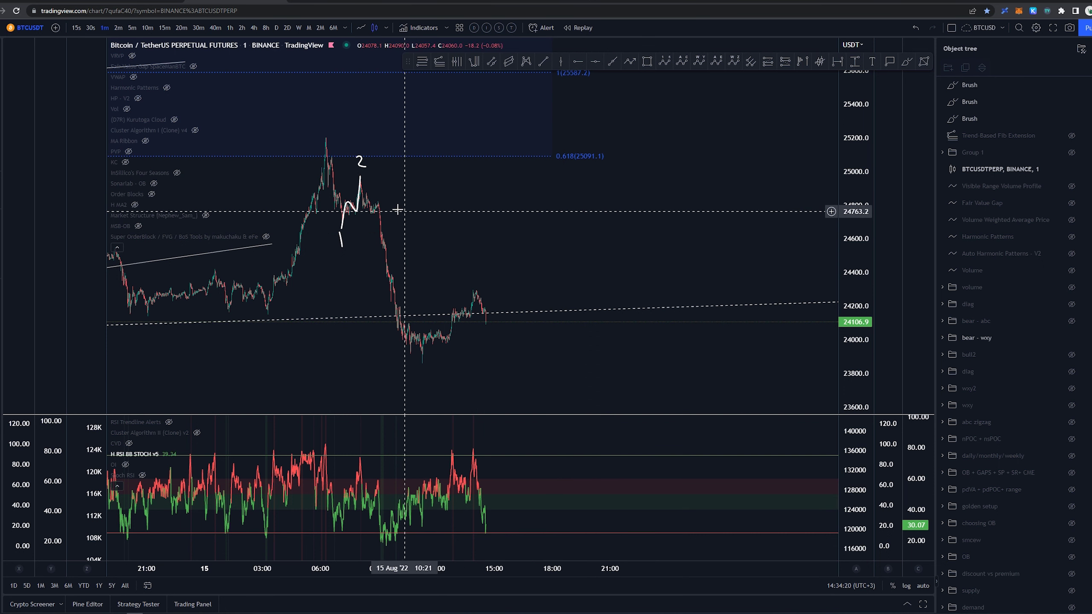
pyautogui.hotkey('alt', 'b')
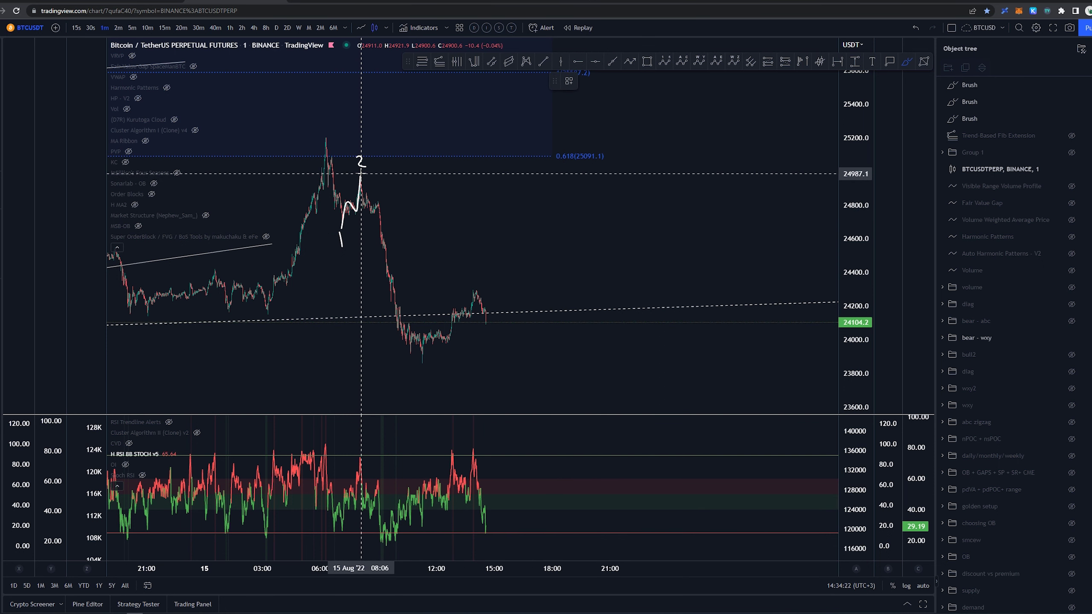
pyautogui.moveTo(361, 173)
pyautogui.mouseDown()
pyautogui.moveTo(420, 312)
pyautogui.moveTo(432, 365)
pyautogui.moveTo(419, 390)
pyautogui.mouseUp()
pyautogui.hotkey('ctrl', 'z')
pyautogui.hotkey('ctrl', 'z')
pyautogui.press('Escape')
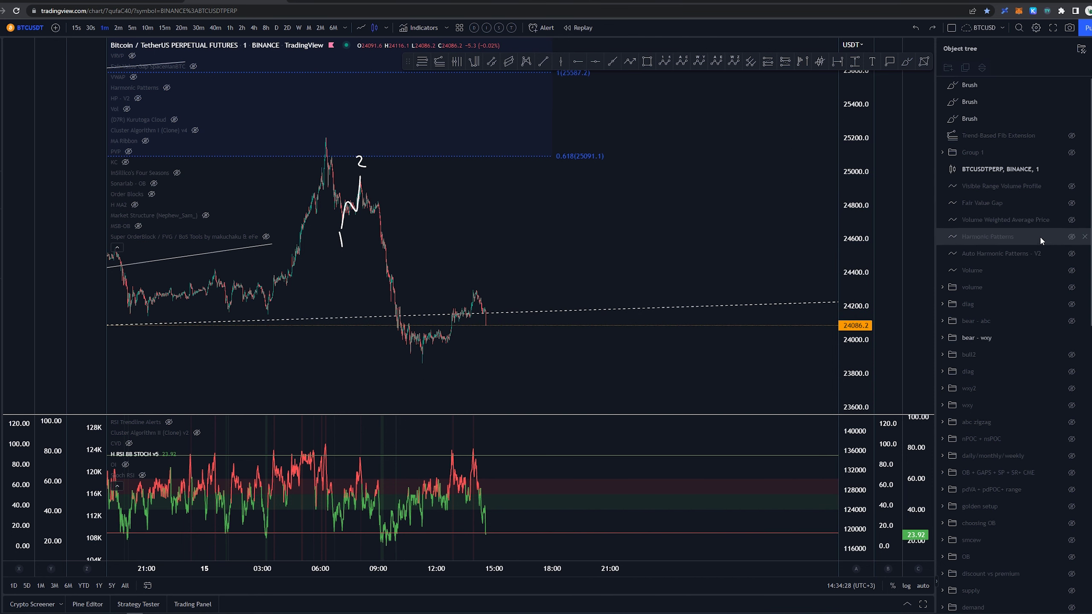
# Step: Show the saved "bear - abc" drawing group on the chart
pyautogui.click(1073, 322)
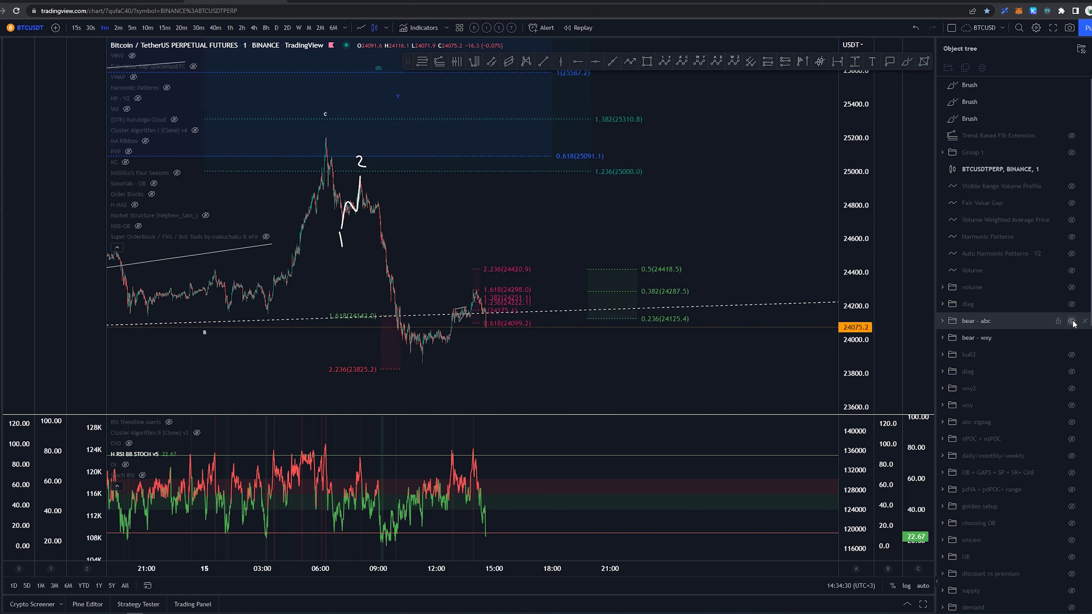
pyautogui.click(1073, 322)
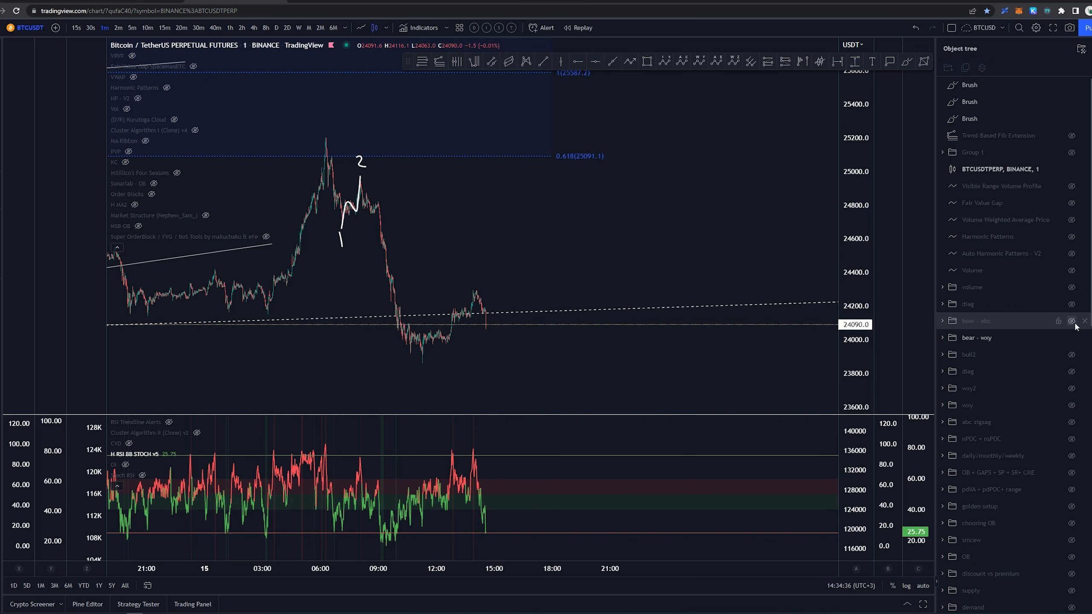
pyautogui.click(1073, 355)
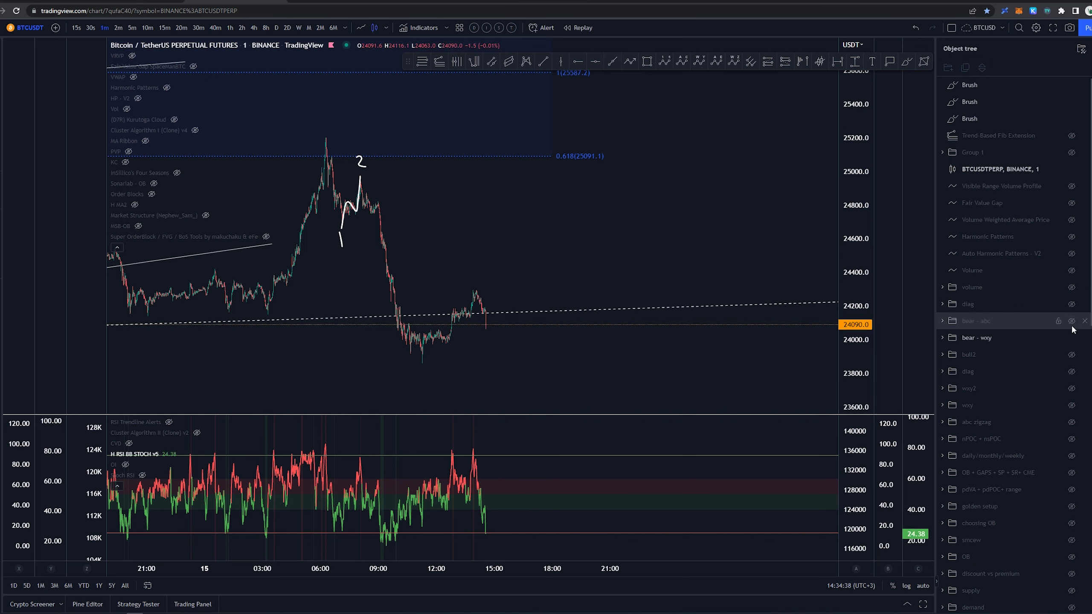
pyautogui.click(1074, 324)
# Step: Examine the "bear - abc" Fibonacci levels around the 15 August drop and rebound
pyautogui.rightClick(532, 369)
pyautogui.moveTo(473, 356); pyautogui.dragTo(484, 327)
pyautogui.moveTo(855, 347); pyautogui.dragTo(855, 309)
pyautogui.scroll(3, 534, 183)
pyautogui.moveTo(504, 169); pyautogui.dragTo(651, 191)
pyautogui.scroll(2, 619, 204)
pyautogui.moveTo(538, 221); pyautogui.dragTo(593, 231)
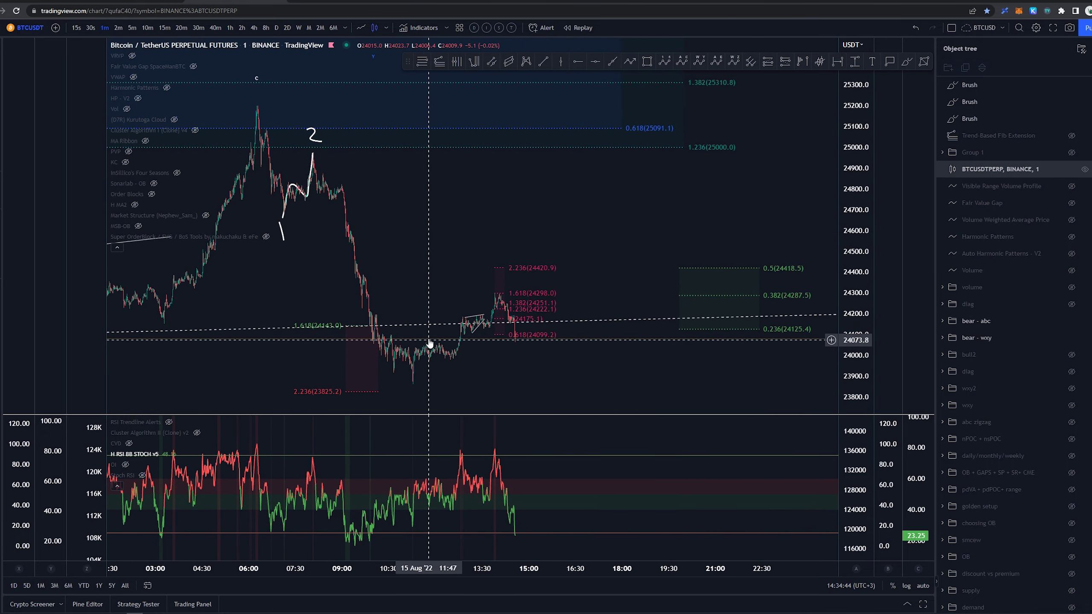
pyautogui.moveTo(380, 244); pyautogui.dragTo(386, 236)
# Step: Delete the brushed rebound stroke and the handwritten labels 1 and 2
pyautogui.click(318, 183)
pyautogui.press('Delete')
pyautogui.click(318, 125)
pyautogui.press('Delete')
pyautogui.click(288, 224)
pyautogui.press('Delete')
# Step: Draw a falling Elliott Impulse Wave (12345) from 25210.1 through 24643.0, 24982.0 and 23798.7, with projected waves 4 and 5
pyautogui.click(664, 61)
pyautogui.click(264, 96)
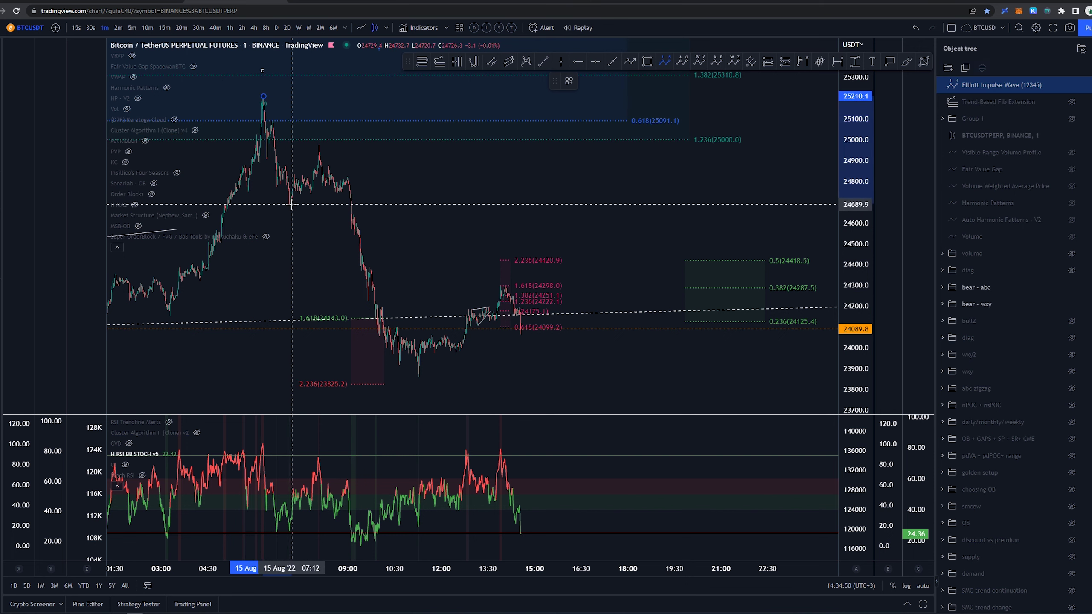
pyautogui.click(289, 214)
pyautogui.click(321, 148)
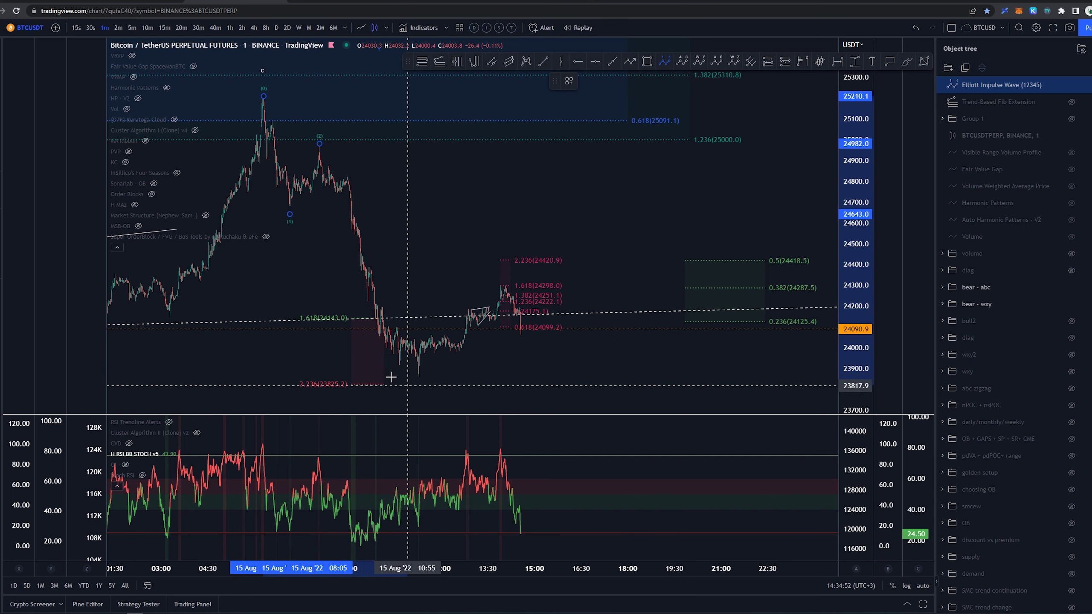
pyautogui.click(417, 390)
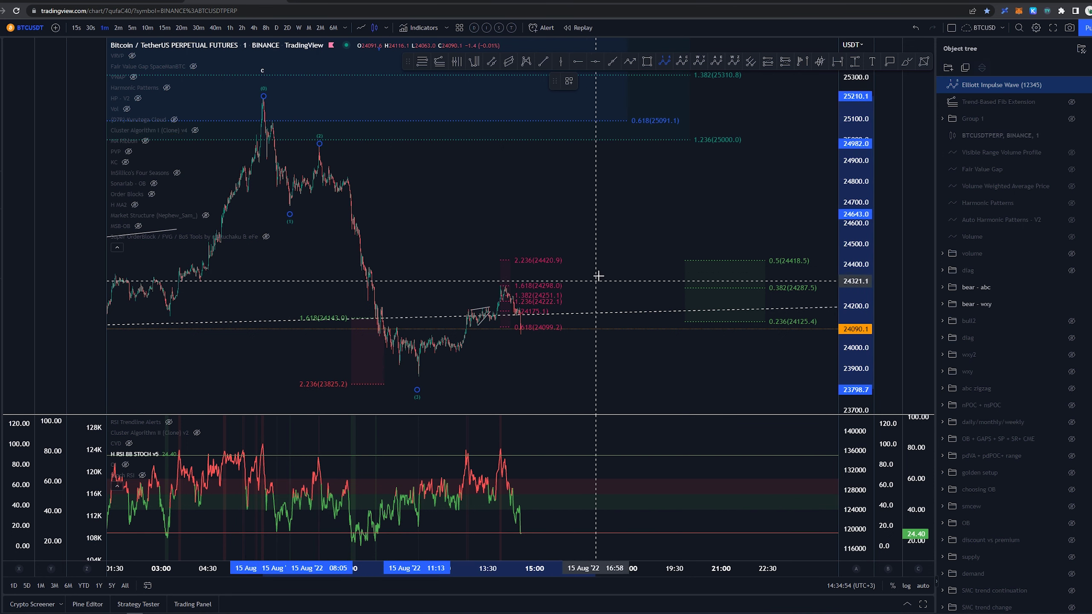
pyautogui.click(589, 267)
pyautogui.click(660, 390)
# Step: Brush a temporary stroke near the green 0.382 retracement level at 24287.5, and undo it
pyautogui.scroll(-2, 645, 210)
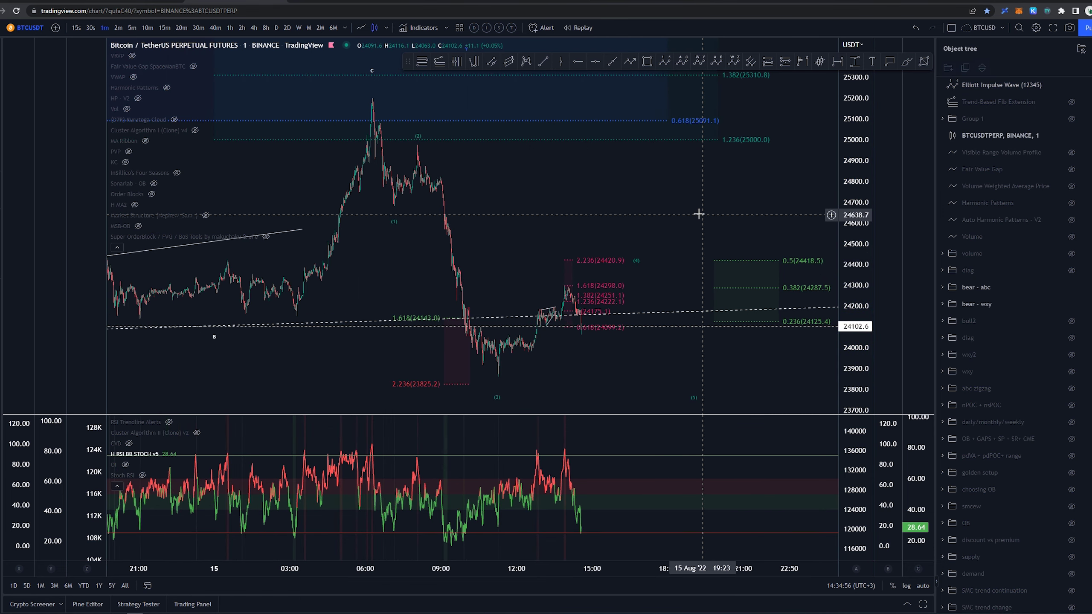
pyautogui.moveTo(691, 213); pyautogui.dragTo(561, 202)
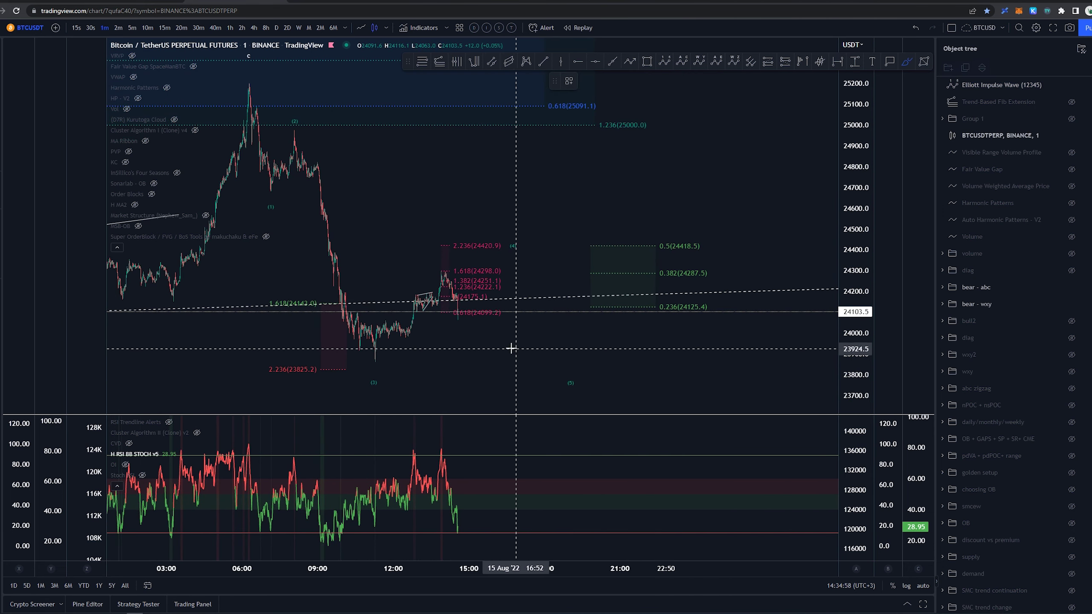
pyautogui.moveTo(844, 355); pyautogui.dragTo(839, 337)
pyautogui.press('Escape')
pyautogui.moveTo(541, 358); pyautogui.dragTo(532, 348)
pyautogui.moveTo(476, 266); pyautogui.dragTo(496, 265)
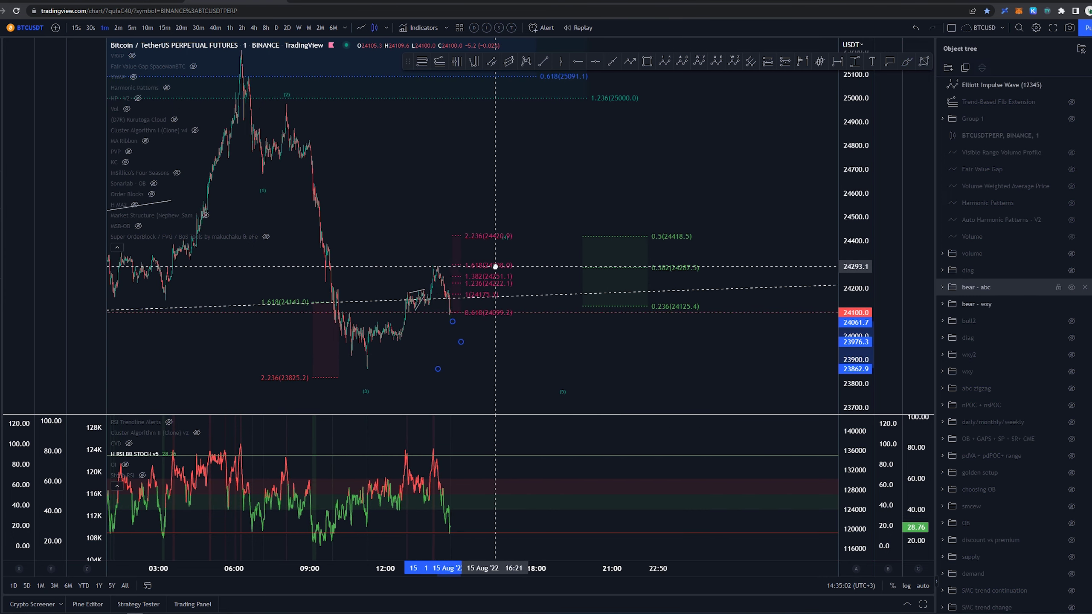
pyautogui.hotkey('alt', 'b')
pyautogui.moveTo(696, 261); pyautogui.dragTo(630, 261)
pyautogui.hotkey('ctrl', 'z')
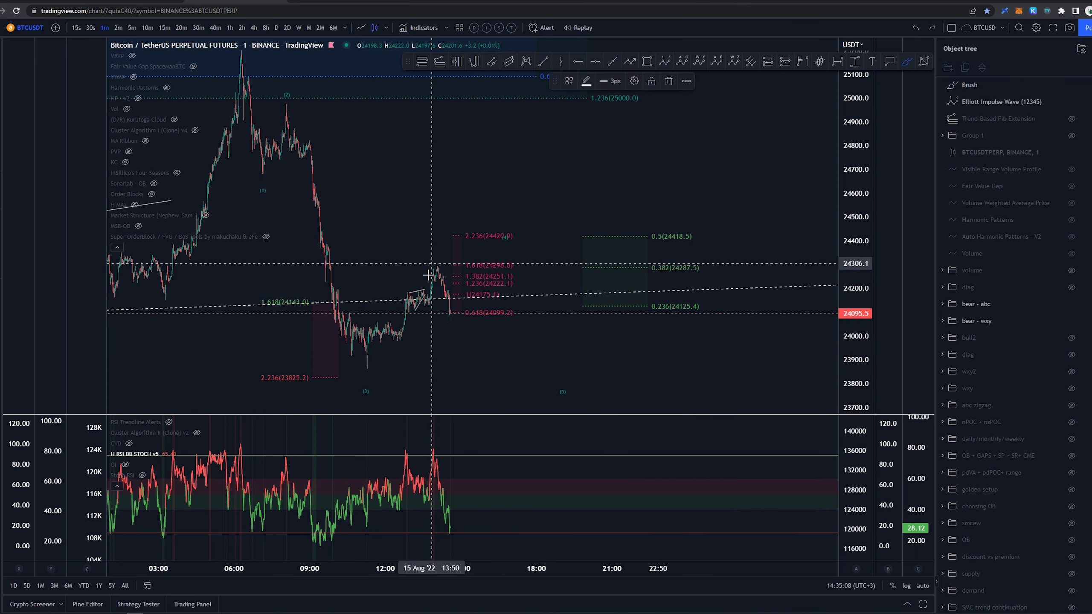
# Step: Brush a temporary circle around the pullback near 24,000 at about 11:50 on 15 August, and undo it
pyautogui.scroll(3, 485, 392)
pyautogui.moveTo(839, 346); pyautogui.dragTo(839, 272)
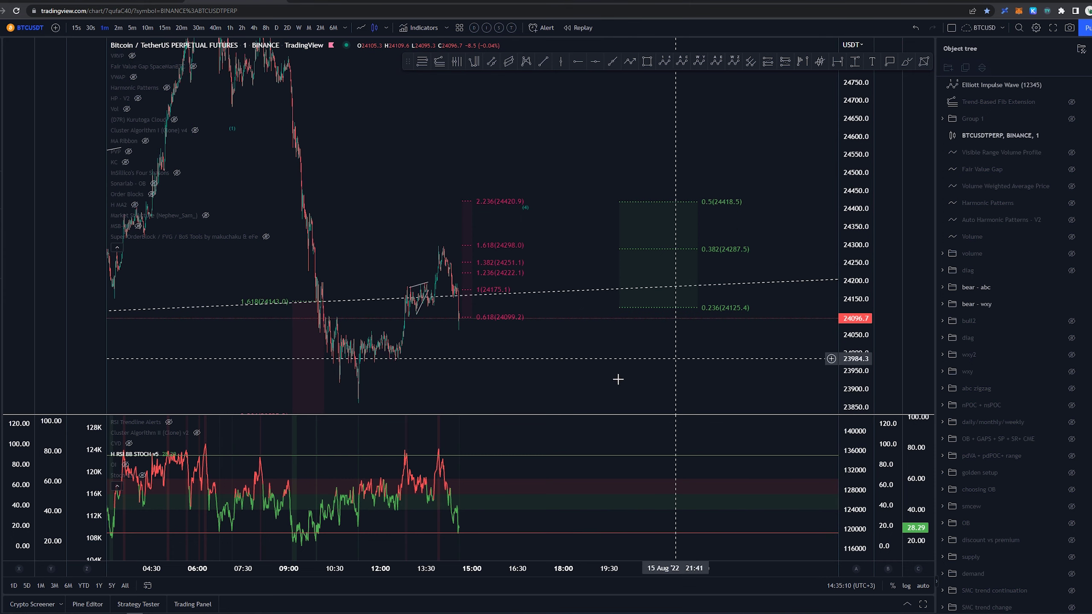
pyautogui.moveTo(519, 380); pyautogui.dragTo(538, 333)
pyautogui.hotkey('alt', 'b')
pyautogui.moveTo(396, 303); pyautogui.dragTo(386, 312)
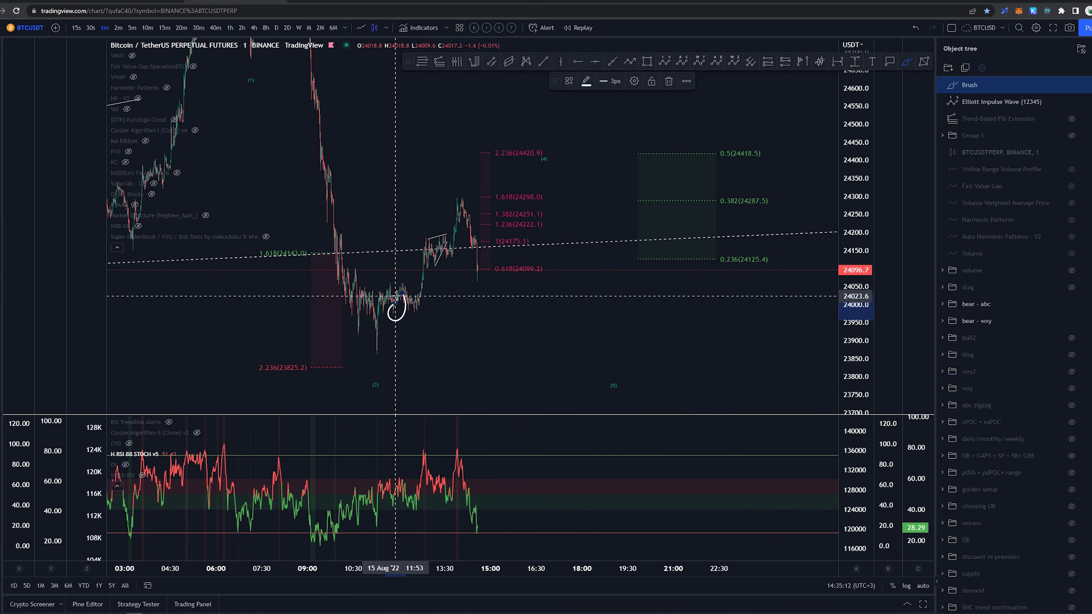
pyautogui.hotkey('ctrl', 'z')
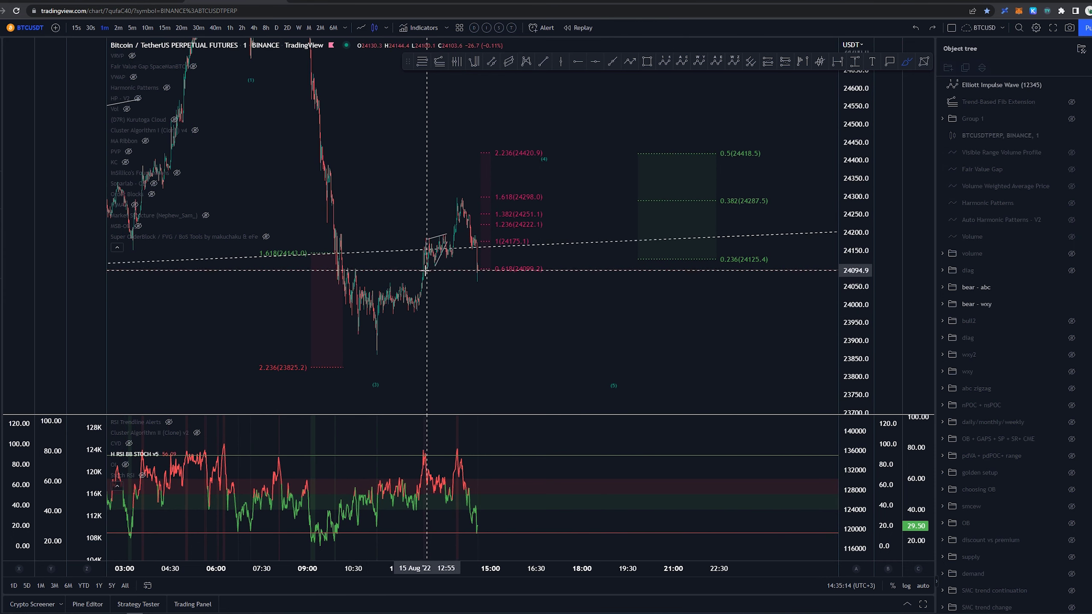
# Step: Brush a temporary horizontal line under the 0.618 (24099.2) level and a small mark at the wedge, undoing both
pyautogui.moveTo(425, 271); pyautogui.dragTo(492, 271)
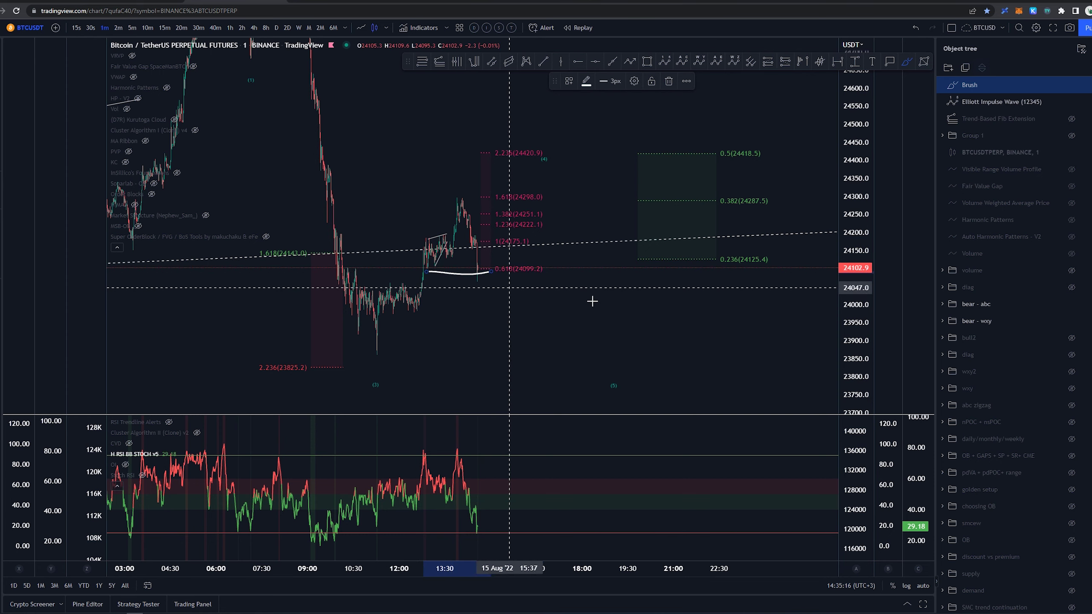
pyautogui.hotkey('ctrl', 'z')
pyautogui.moveTo(443, 226); pyautogui.dragTo(445, 232)
pyautogui.hotkey('ctrl', 'z')
# Step: Brush temporary strokes up from the low near 11:15 and a circle around the pullback near 11:45, undoing each
pyautogui.moveTo(378, 357); pyautogui.dragTo(388, 283)
pyautogui.hotkey('ctrl', 'z')
pyautogui.scroll(6, 379, 321)
pyautogui.moveTo(373, 357); pyautogui.dragTo(378, 281)
pyautogui.scroll(3, 371, 303)
pyautogui.hotkey('ctrl', 'z')
pyautogui.hotkey('ctrl', 'z')
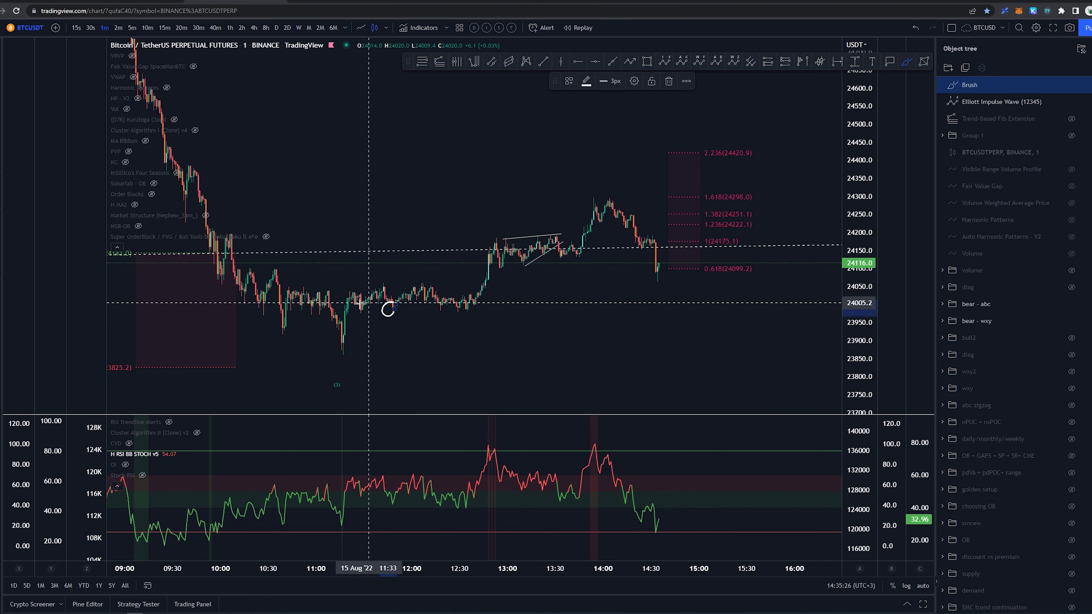
# Step: Sketch a temporary zigzag and two separate rising legs from the low near 11:15 and the 11:50 pullback, undoing them all
pyautogui.moveTo(344, 361); pyautogui.dragTo(348, 287)
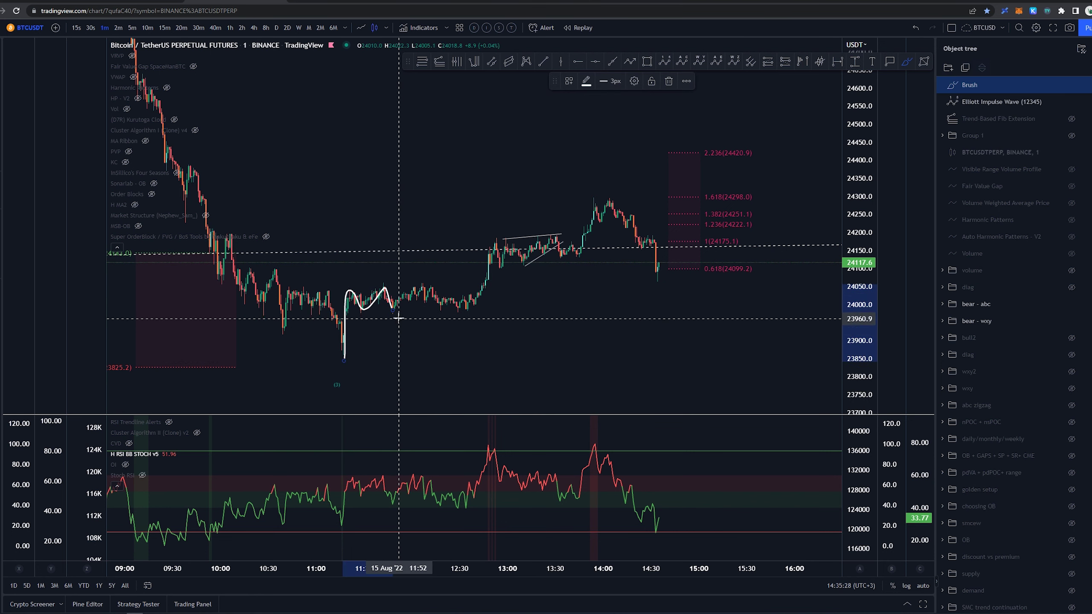
pyautogui.hotkey('ctrl', 'z')
pyautogui.moveTo(339, 359)
pyautogui.mouseDown()
pyautogui.moveTo(349, 286)
pyautogui.moveTo(417, 248)
pyautogui.mouseUp()
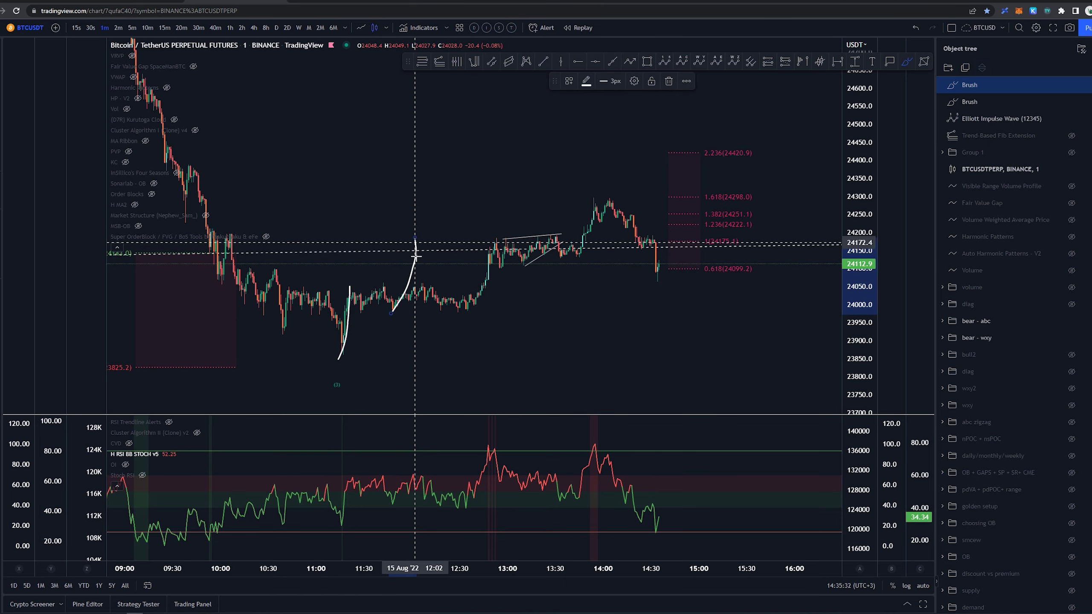
pyautogui.hotkey('ctrl', 'z')
pyautogui.hotkey('ctrl', 'z')
# Step: Circle the high near 13:00 and brush a rising leg up to it from about 24,000, undoing both strokes
pyautogui.scroll(-5, 597, 330)
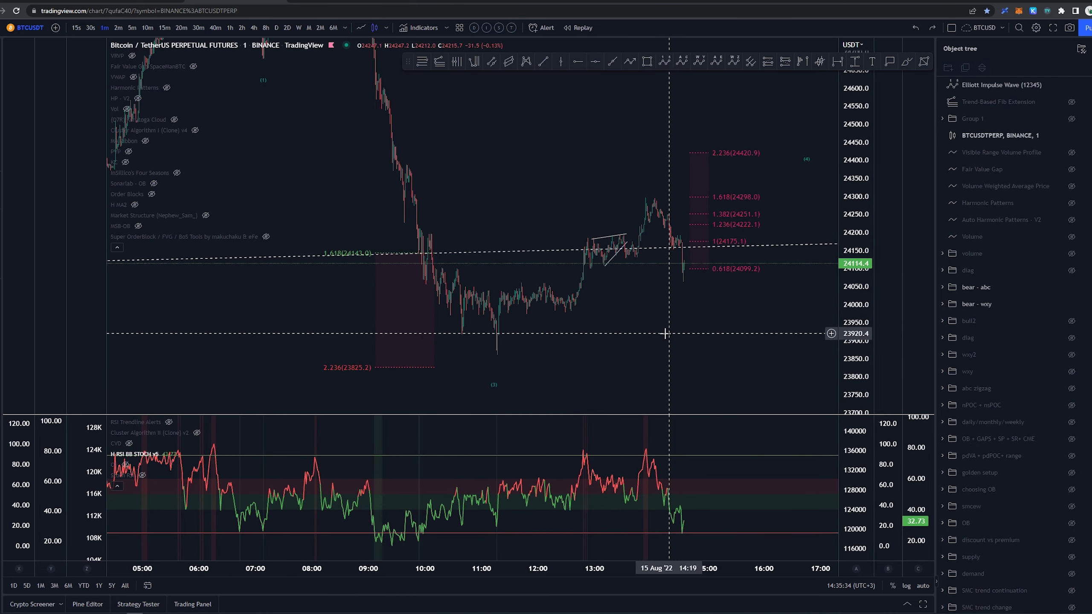
pyautogui.moveTo(658, 332); pyautogui.dragTo(544, 354)
pyautogui.moveTo(474, 261)
pyautogui.mouseDown()
pyautogui.moveTo(464, 265)
pyautogui.moveTo(477, 263)
pyautogui.mouseUp()
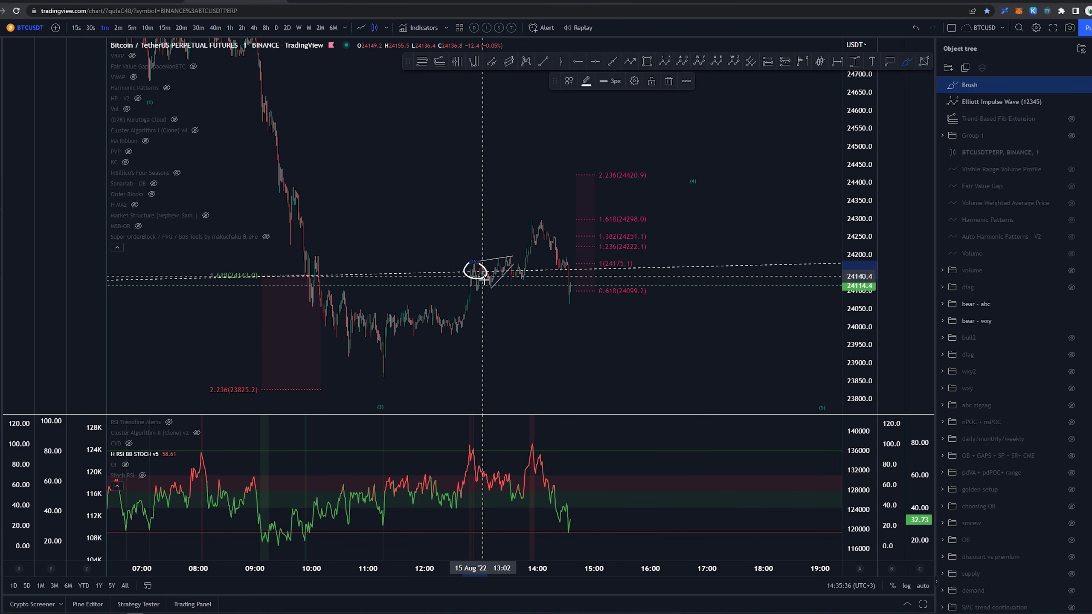
pyautogui.hotkey('ctrl', 'z')
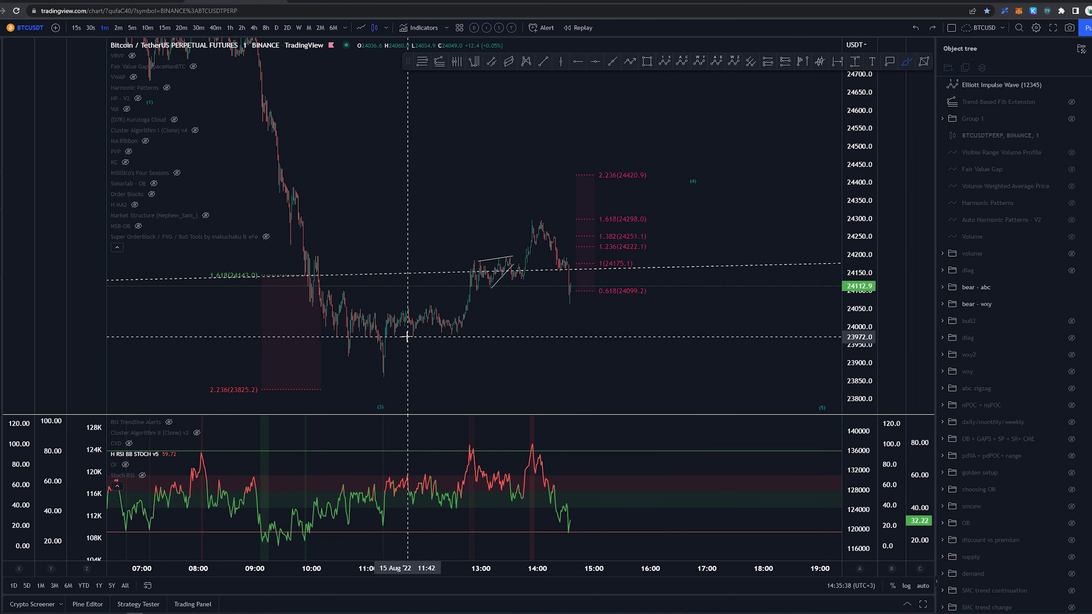
pyautogui.moveTo(415, 327)
pyautogui.mouseDown()
pyautogui.moveTo(463, 329)
pyautogui.moveTo(471, 261)
pyautogui.mouseUp()
pyautogui.hotkey('ctrl', 'z')
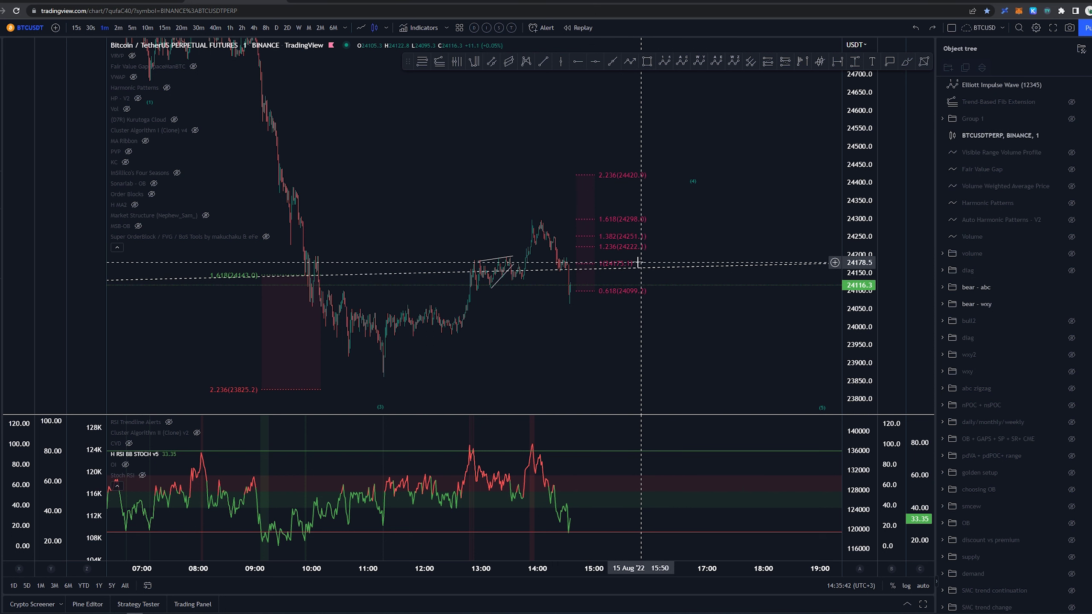
# Step: Retrace the wedge's upper and lower boundaries between 13:00 and 13:40 with temporary brush strokes, and undo both
pyautogui.rightClick(514, 309)
pyautogui.middleClick(511, 317)
pyautogui.click(476, 204)
pyautogui.middleClick(493, 269)
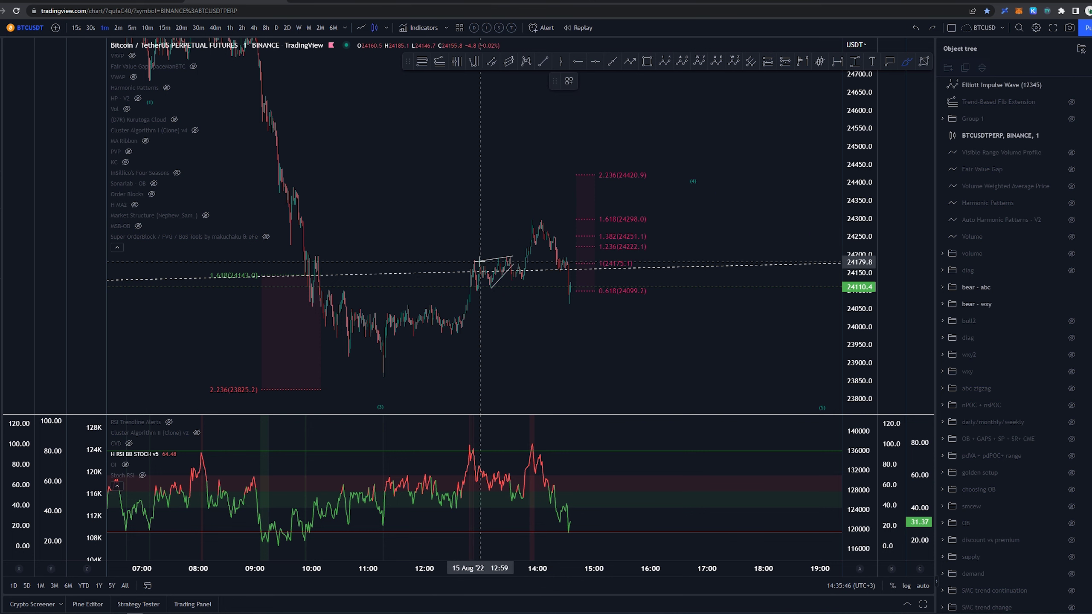
pyautogui.moveTo(480, 262); pyautogui.dragTo(520, 255)
pyautogui.moveTo(488, 289); pyautogui.dragTo(515, 263)
pyautogui.hotkey('ctrl', 'z')
pyautogui.hotkey('ctrl', 'z')
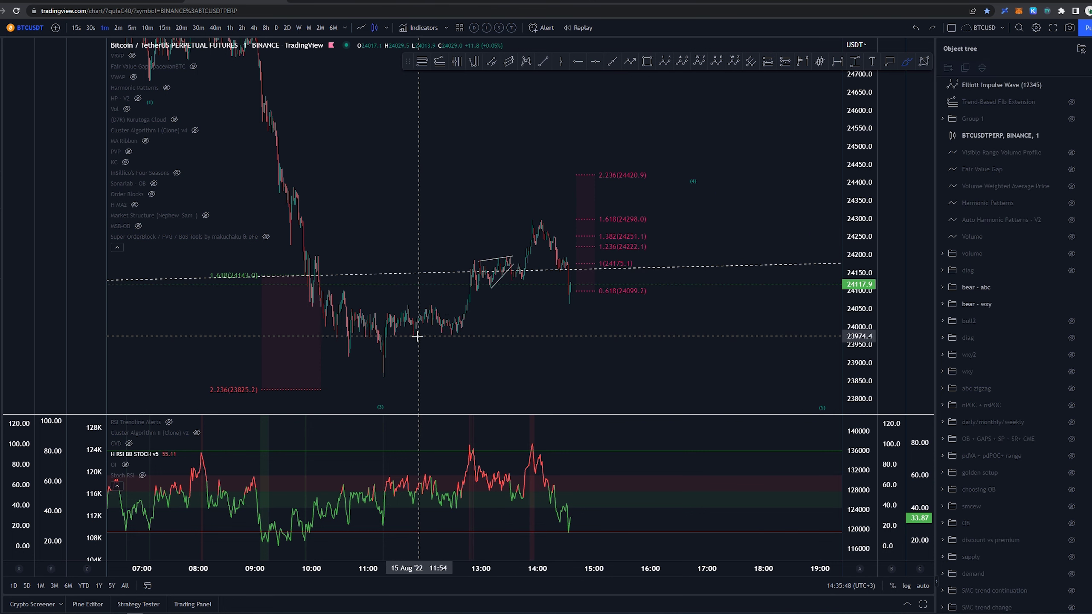
# Step: Sketch a temporary count from the low near 11:15 up through the wedge with handwritten labels 1 and 2, and remove it
pyautogui.moveTo(380, 374)
pyautogui.mouseDown()
pyautogui.moveTo(384, 314)
pyautogui.moveTo(412, 319)
pyautogui.moveTo(386, 304)
pyautogui.mouseUp()
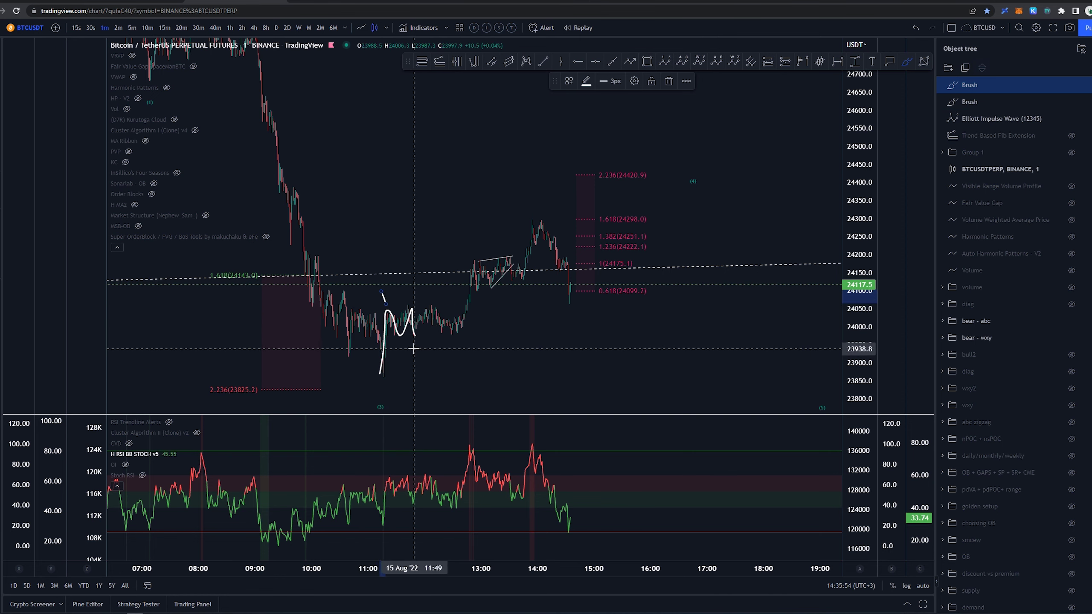
pyautogui.moveTo(414, 349)
pyautogui.mouseDown()
pyautogui.moveTo(427, 363)
pyautogui.moveTo(428, 306)
pyautogui.mouseUp()
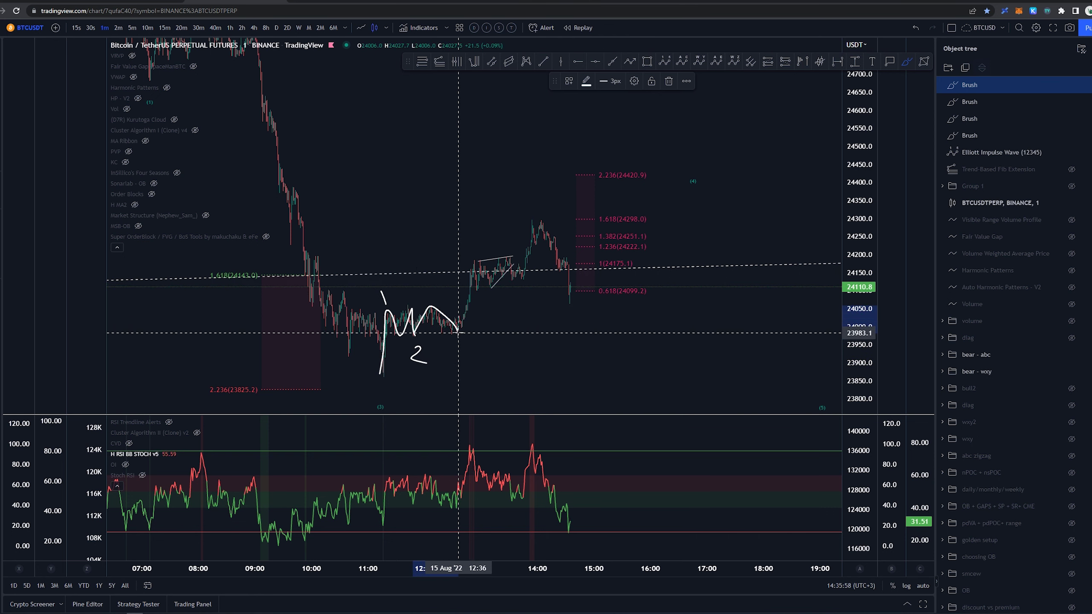
pyautogui.moveTo(456, 327)
pyautogui.mouseDown()
pyautogui.moveTo(475, 261)
pyautogui.moveTo(509, 257)
pyautogui.mouseUp()
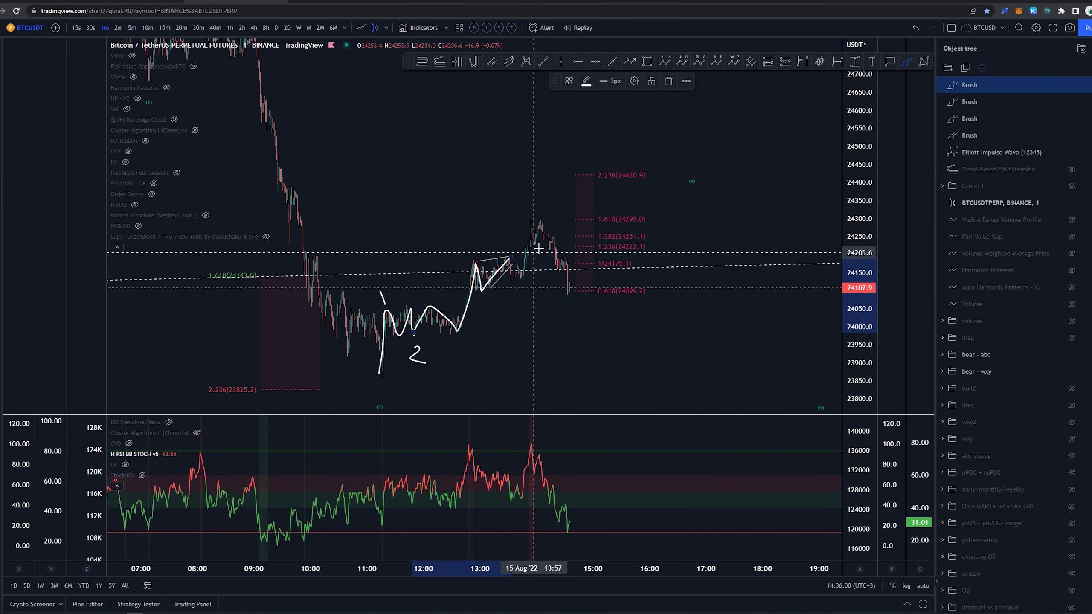
pyautogui.hotkey('ctrl', 'z')
pyautogui.hotkey('ctrl', 'z')
pyautogui.hotkey('ctrl', 'z')
pyautogui.hotkey('ctrl', 'z')
pyautogui.moveTo(508, 257); pyautogui.dragTo(535, 218)
pyautogui.press('Delete')
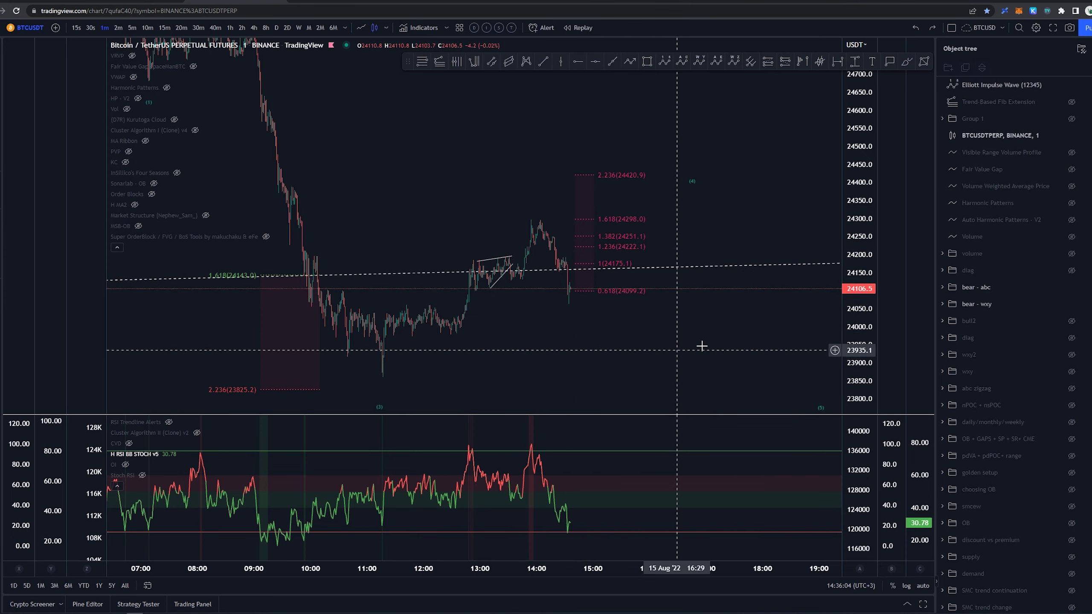
# Step: Brush temporary paths tracing the rebound from the low near 11:15 towards the 1.618 (24298.0) level, undoing each one
pyautogui.scroll(-4, 709, 348)
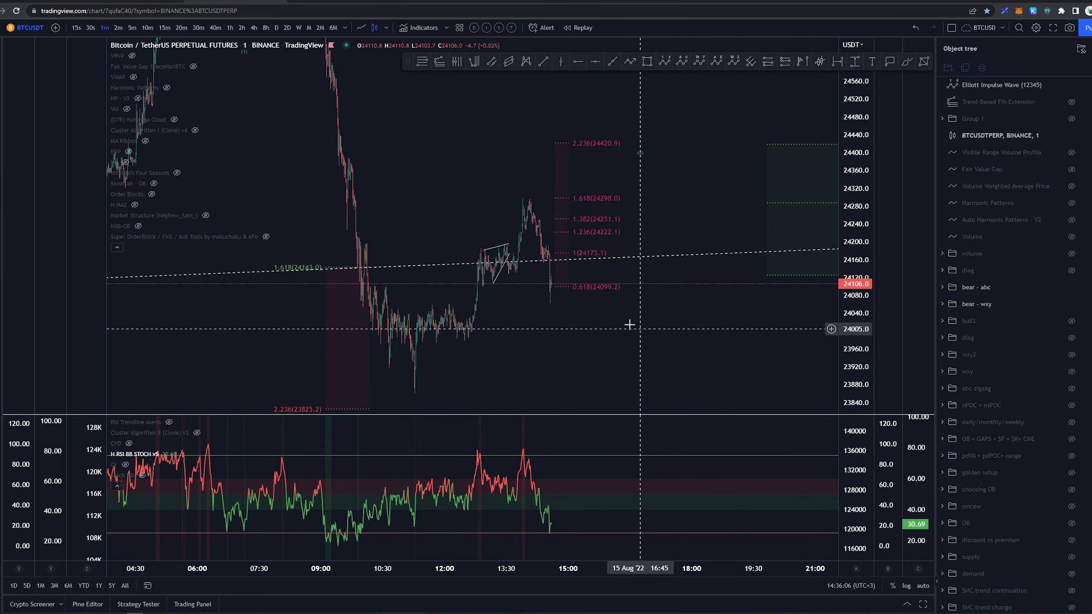
pyautogui.click(598, 291)
pyautogui.click(907, 62)
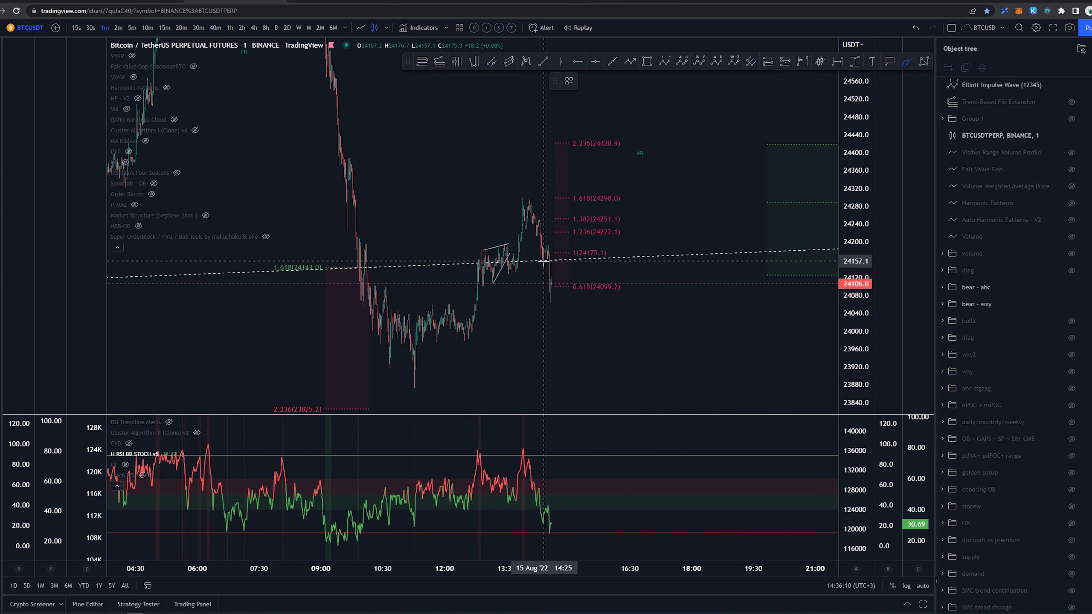
pyautogui.moveTo(412, 394); pyautogui.dragTo(424, 312)
pyautogui.hotkey('ctrl', 'z')
pyautogui.moveTo(418, 394)
pyautogui.mouseDown()
pyautogui.moveTo(417, 306)
pyautogui.moveTo(442, 342)
pyautogui.moveTo(531, 218)
pyautogui.mouseUp()
pyautogui.hotkey('ctrl', 'z')
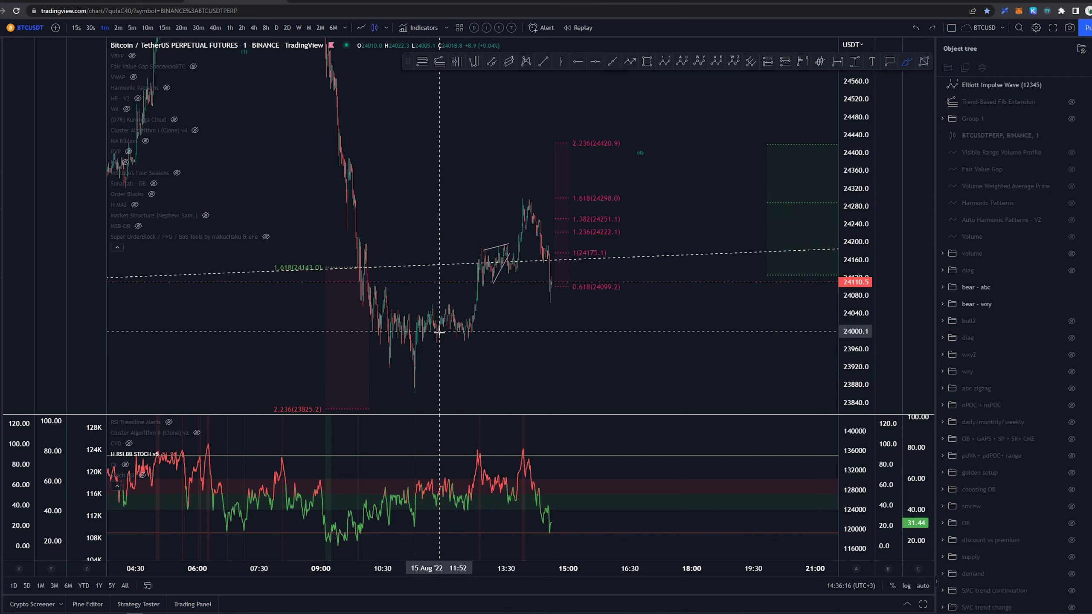
pyautogui.moveTo(440, 343)
pyautogui.mouseDown()
pyautogui.moveTo(446, 313)
pyautogui.moveTo(468, 335)
pyautogui.moveTo(489, 249)
pyautogui.moveTo(530, 196)
pyautogui.mouseUp()
pyautogui.hotkey('ctrl', 'z')
# Step: Brush short temporary marks over the two peaks near 14:00 just below the 1.618 (24298.0) level, undoing each
pyautogui.scroll(3, 520, 200)
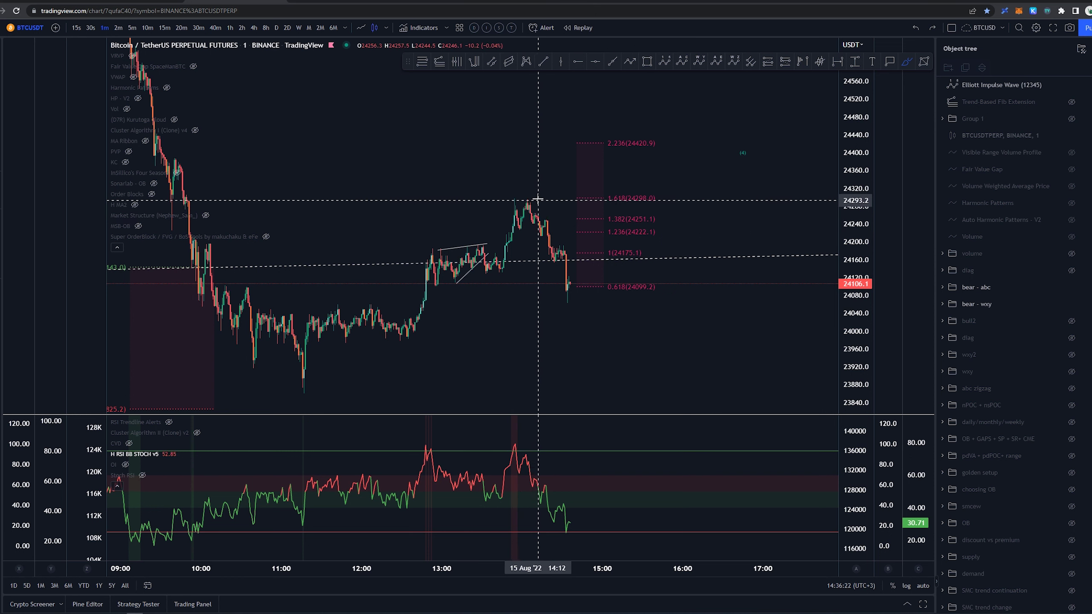
pyautogui.moveTo(538, 199); pyautogui.dragTo(523, 198)
pyautogui.hotkey('ctrl', 'z')
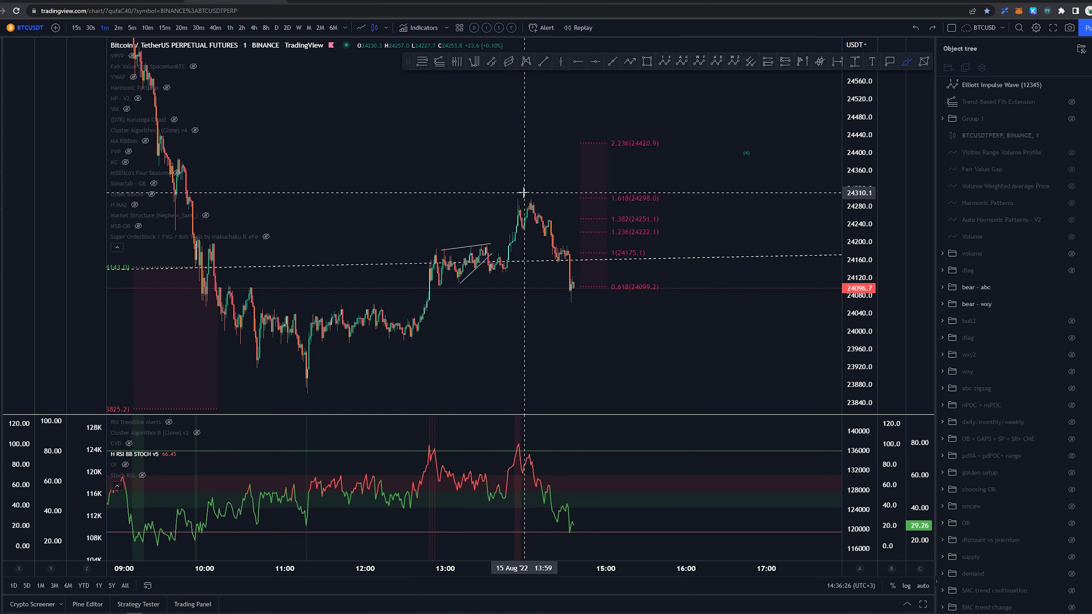
pyautogui.moveTo(532, 194); pyautogui.dragTo(532, 206)
pyautogui.hotkey('ctrl', 'z')
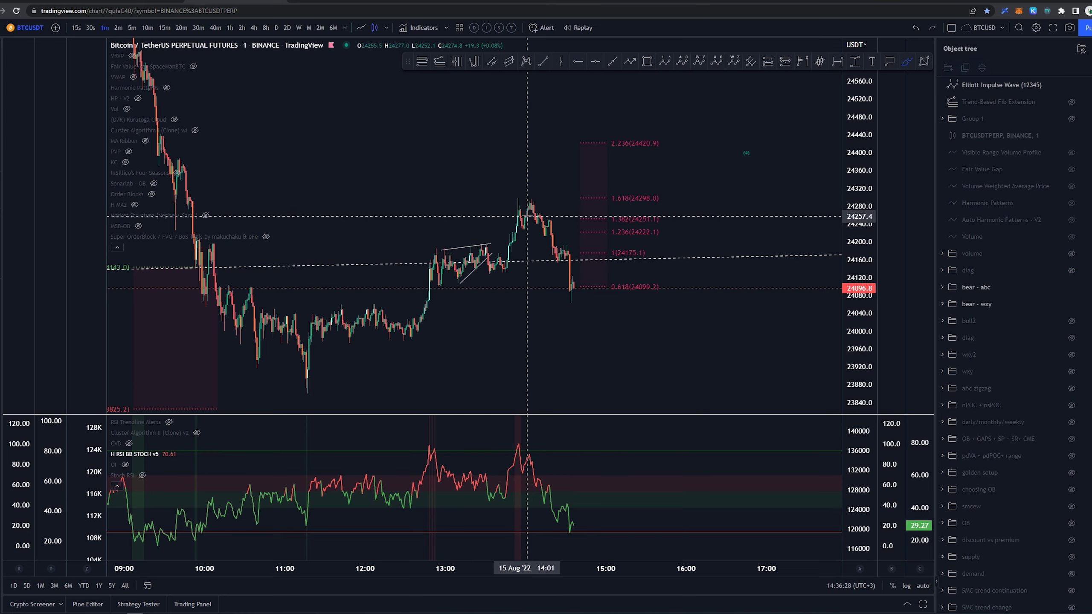
# Step: Brush a short mark beside the pink Fibonacci levels and a full rebound path up to about 24,292, undoing both
pyautogui.scroll(-3, 673, 335)
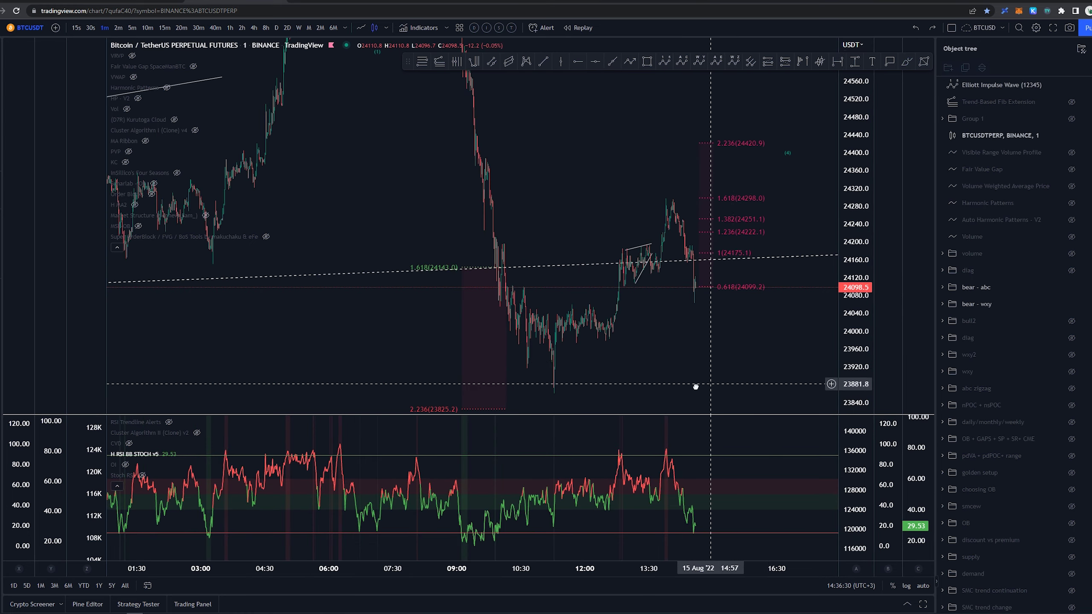
pyautogui.moveTo(688, 383); pyautogui.dragTo(535, 286)
pyautogui.moveTo(587, 259)
pyautogui.mouseDown()
pyautogui.moveTo(482, 271)
pyautogui.moveTo(587, 287)
pyautogui.mouseUp()
pyautogui.hotkey('ctrl', 'z')
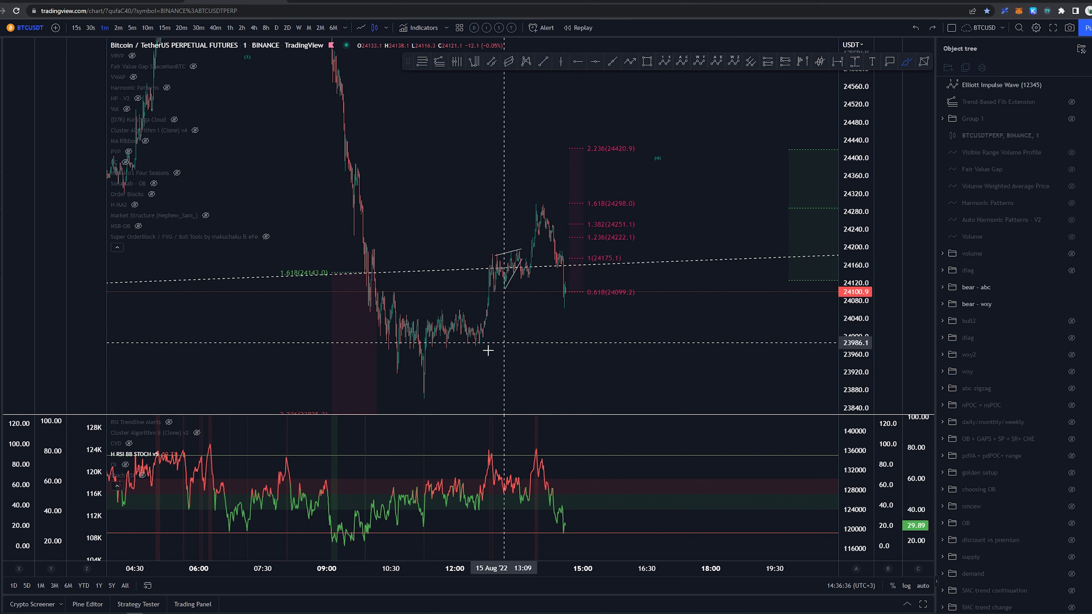
pyautogui.moveTo(428, 399)
pyautogui.mouseDown()
pyautogui.moveTo(429, 331)
pyautogui.moveTo(445, 345)
pyautogui.moveTo(462, 305)
pyautogui.moveTo(486, 319)
pyautogui.moveTo(530, 258)
pyautogui.moveTo(539, 209)
pyautogui.mouseUp()
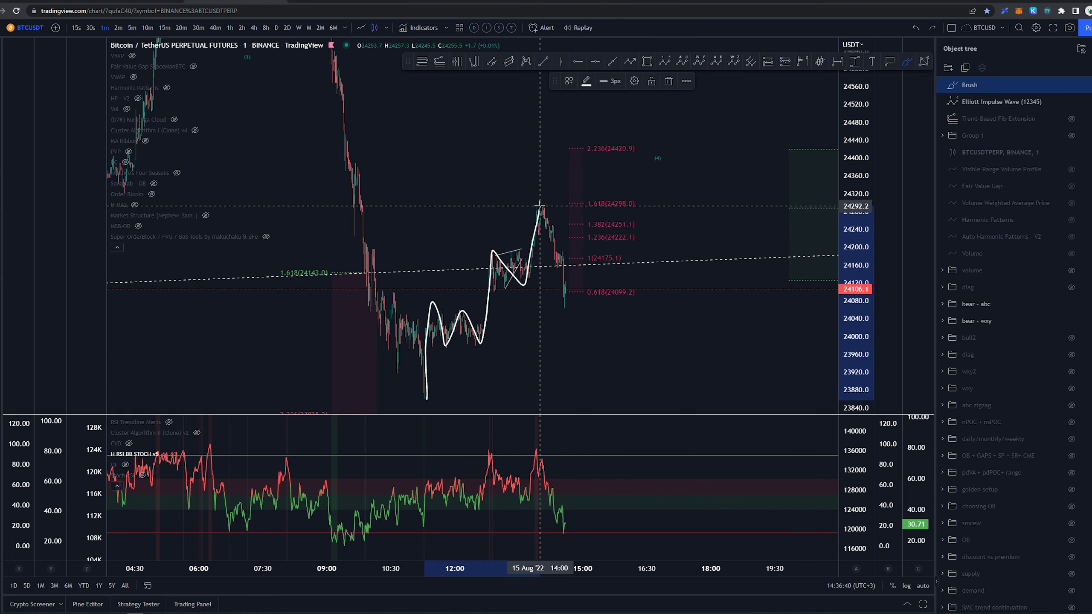
pyautogui.hotkey('ctrl', 'z')
# Step: Underline the 0.618 (24099.2) level, circle the high near 12:06 and circle the latest low, removing each brush stroke
pyautogui.moveTo(491, 291); pyautogui.dragTo(583, 292)
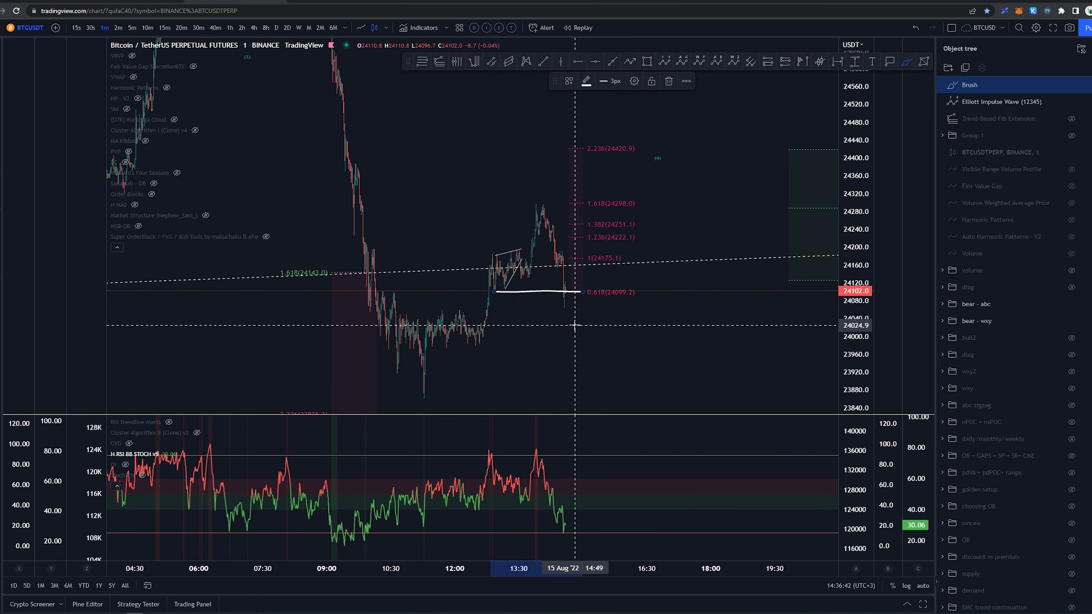
pyautogui.hotkey('ctrl', 'z')
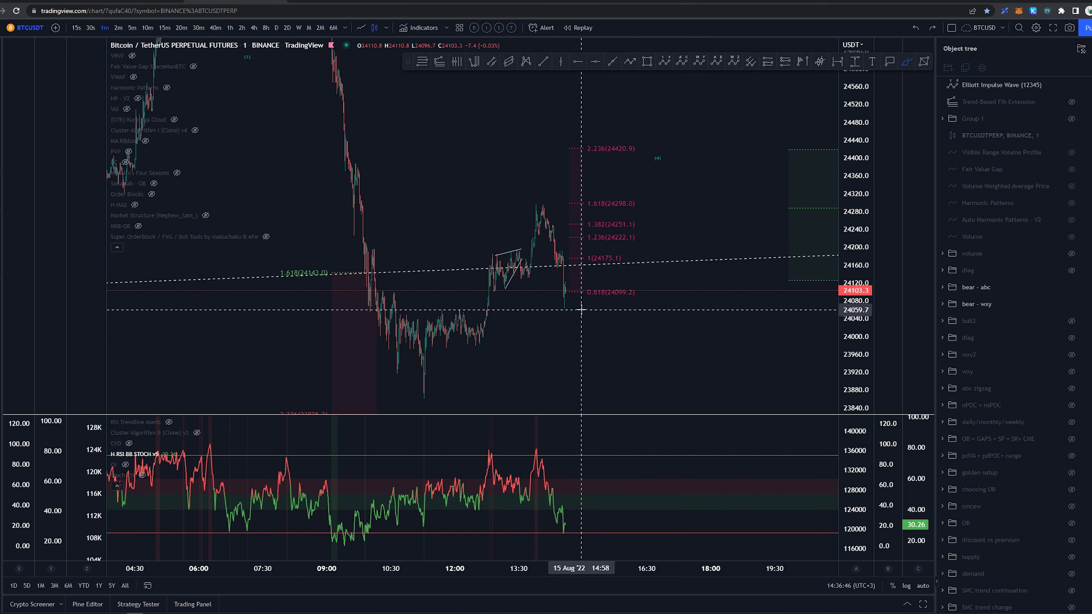
pyautogui.moveTo(530, 309); pyautogui.dragTo(454, 310)
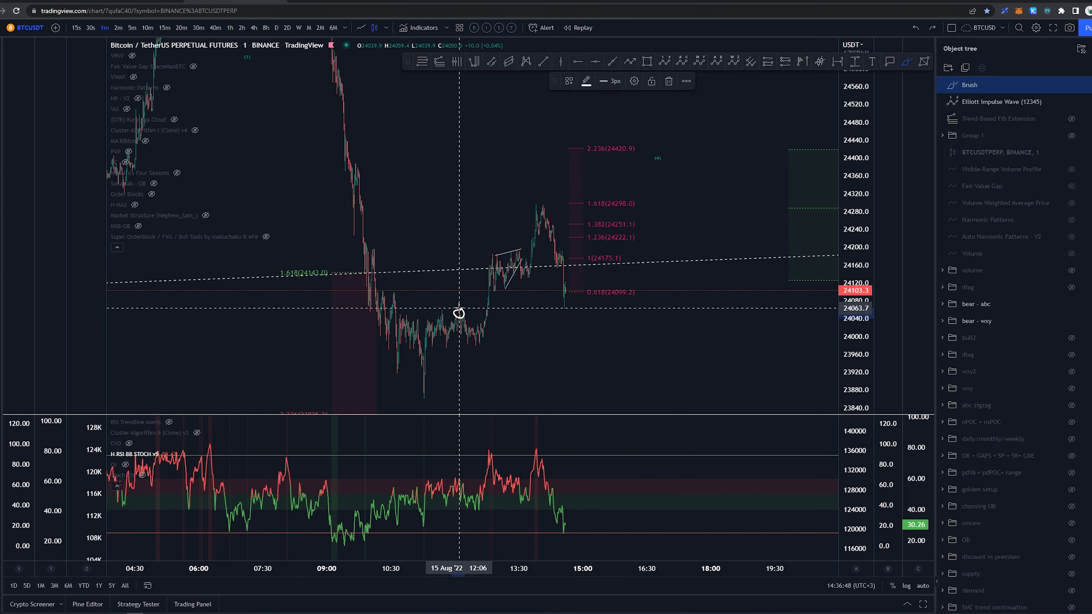
pyautogui.hotkey('ctrl', 'z')
pyautogui.moveTo(567, 302); pyautogui.dragTo(566, 307)
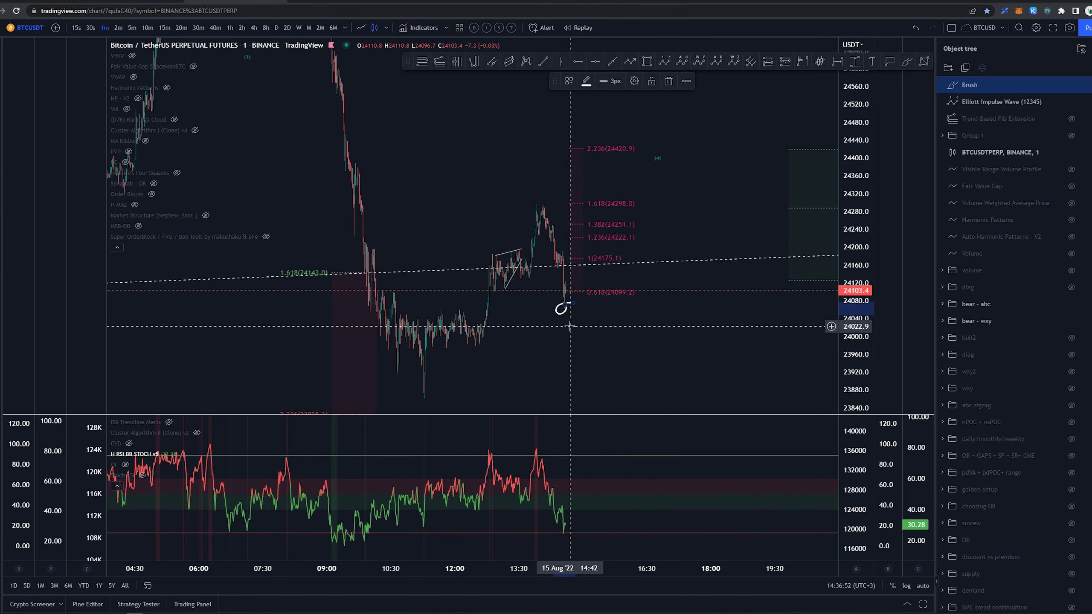
pyautogui.press('Delete')
# Step: Brush a temporary rising path from the low near 11:15 up to the wedge, and undo it
pyautogui.moveTo(570, 329); pyautogui.dragTo(515, 337)
pyautogui.hotkey('alt', 'b')
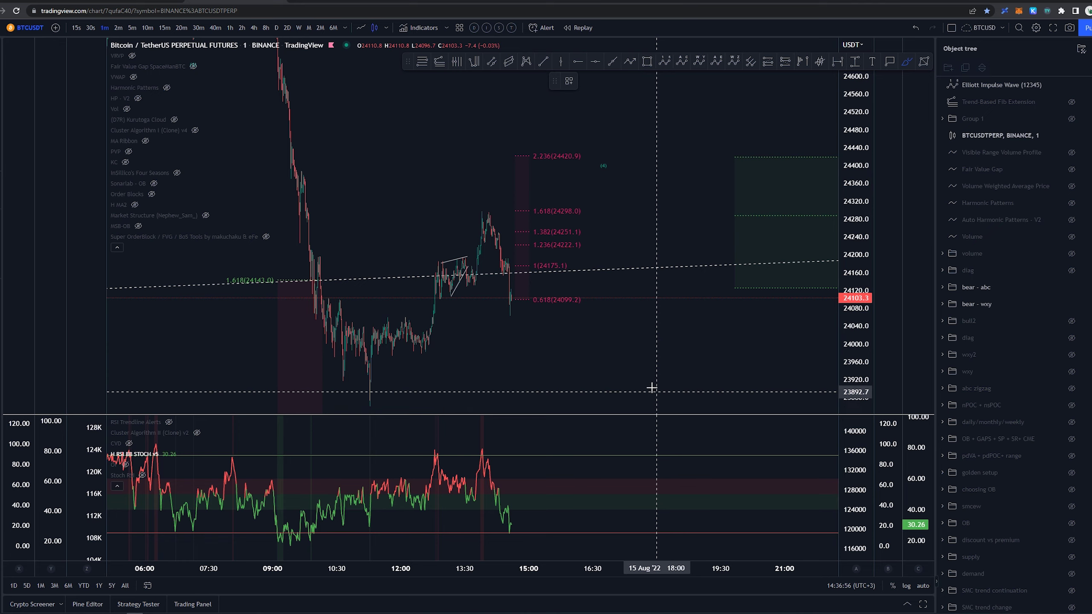
pyautogui.moveTo(629, 380)
pyautogui.mouseDown()
pyautogui.moveTo(625, 327)
pyautogui.moveTo(598, 326)
pyautogui.mouseUp()
pyautogui.scroll(-2, 654, 308)
pyautogui.moveTo(400, 378)
pyautogui.mouseDown()
pyautogui.moveTo(444, 335)
pyautogui.moveTo(472, 249)
pyautogui.mouseUp()
pyautogui.hotkey('ctrl', 'z')
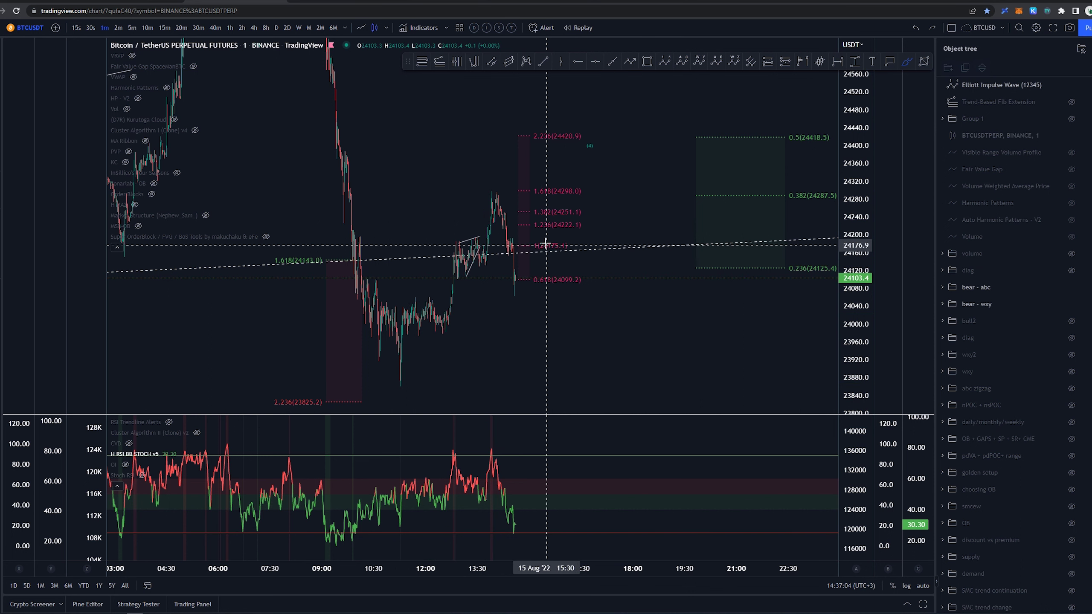
# Step: Circle the 1.618 (24298.0) level, sketch the rise from the low and circle the wedge area, undoing every stroke
pyautogui.moveTo(548, 182); pyautogui.dragTo(517, 177)
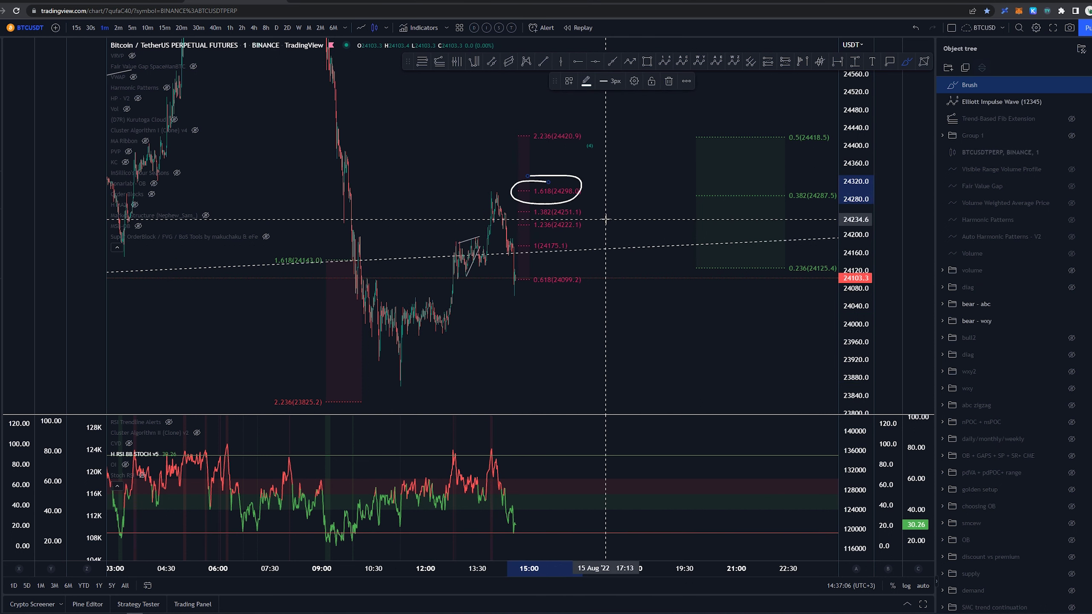
pyautogui.hotkey('ctrl', 'z')
pyautogui.moveTo(396, 398)
pyautogui.mouseDown()
pyautogui.moveTo(398, 361)
pyautogui.moveTo(426, 334)
pyautogui.moveTo(454, 240)
pyautogui.moveTo(524, 237)
pyautogui.mouseUp()
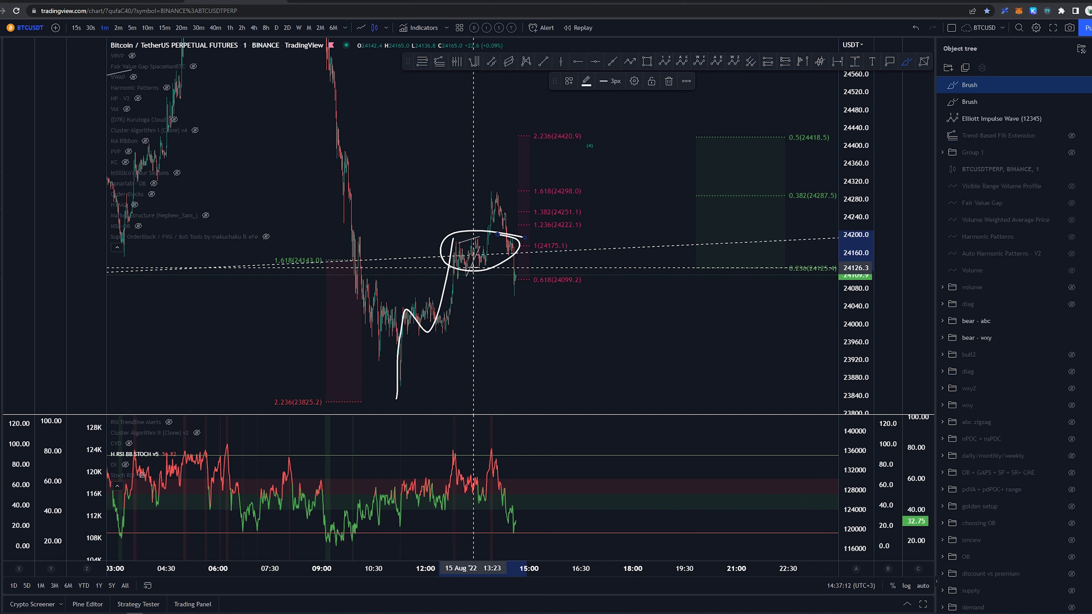
pyautogui.hotkey('ctrl', 'z')
pyautogui.hotkey('ctrl', 'z')
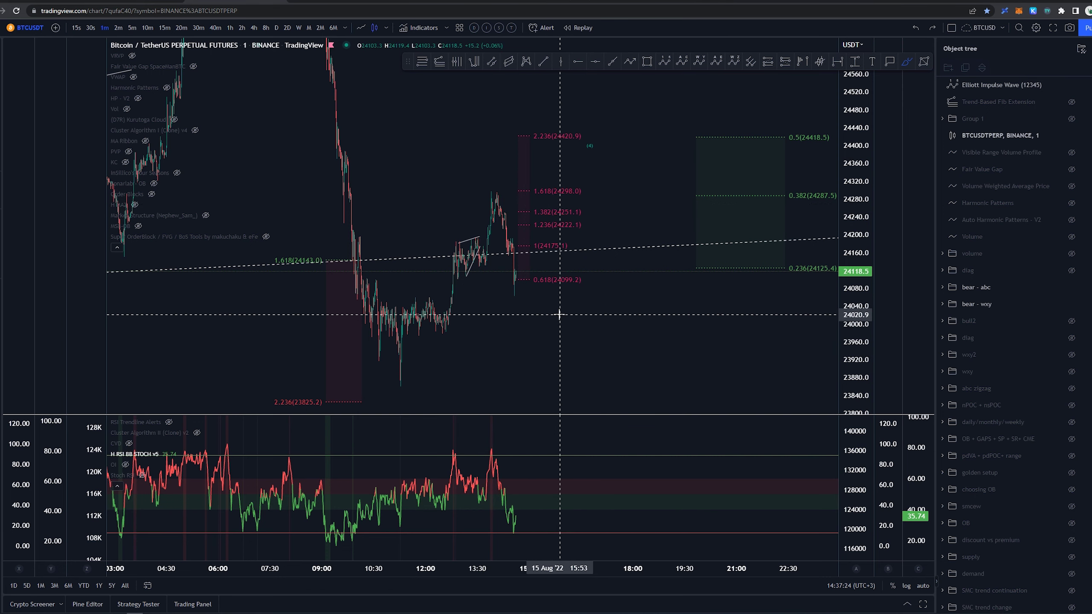
# Step: Draw a Fibonacci retracement between the rebound's low at about 23,863.9 and its high at about 24,294.5
pyautogui.scroll(-3, 709, 334)
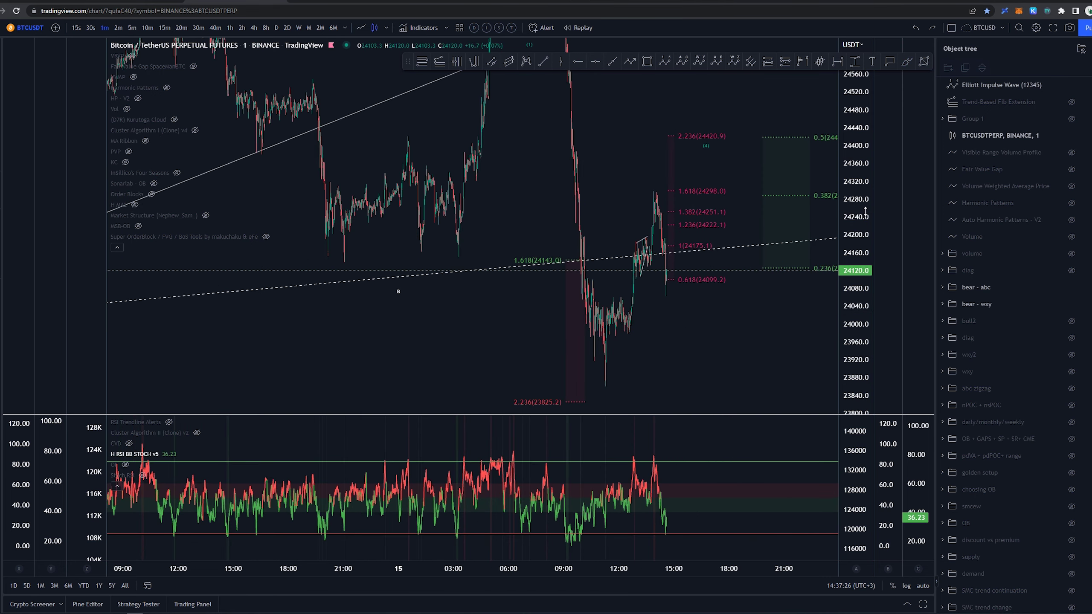
pyautogui.moveTo(865, 211); pyautogui.dragTo(865, 261)
pyautogui.moveTo(716, 314)
pyautogui.mouseDown()
pyautogui.moveTo(583, 339)
pyautogui.moveTo(511, 334)
pyautogui.mouseUp()
pyautogui.hotkey('alt', 'b')
pyautogui.click(444, 377)
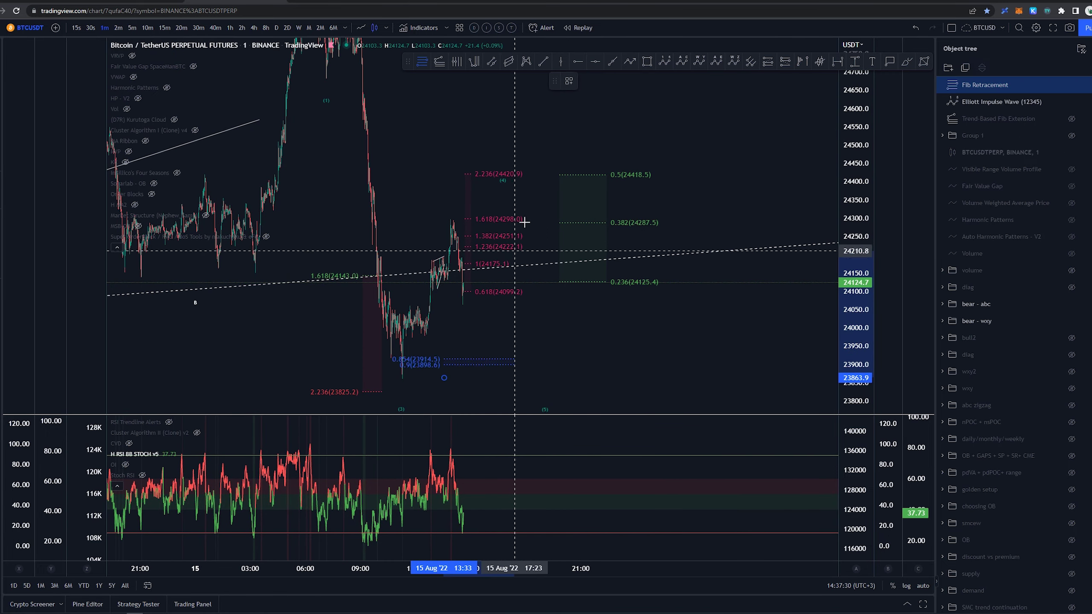
pyautogui.click(524, 219)
# Step: Apply the saved wave2 template to the new retracement and shift it in time past the latest candles
pyautogui.click(569, 81)
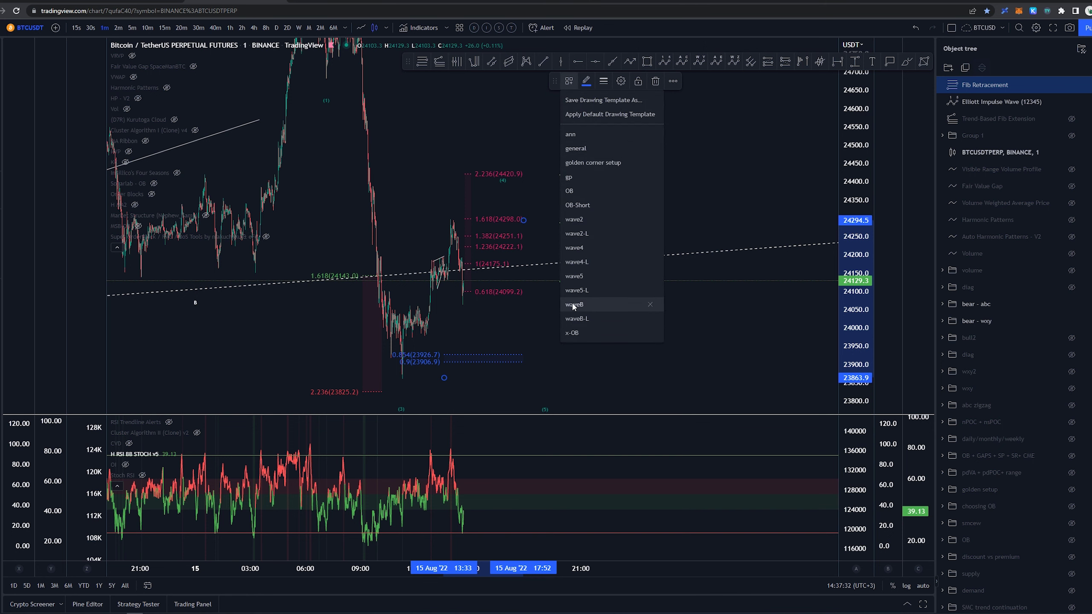
pyautogui.click(619, 276)
pyautogui.click(569, 81)
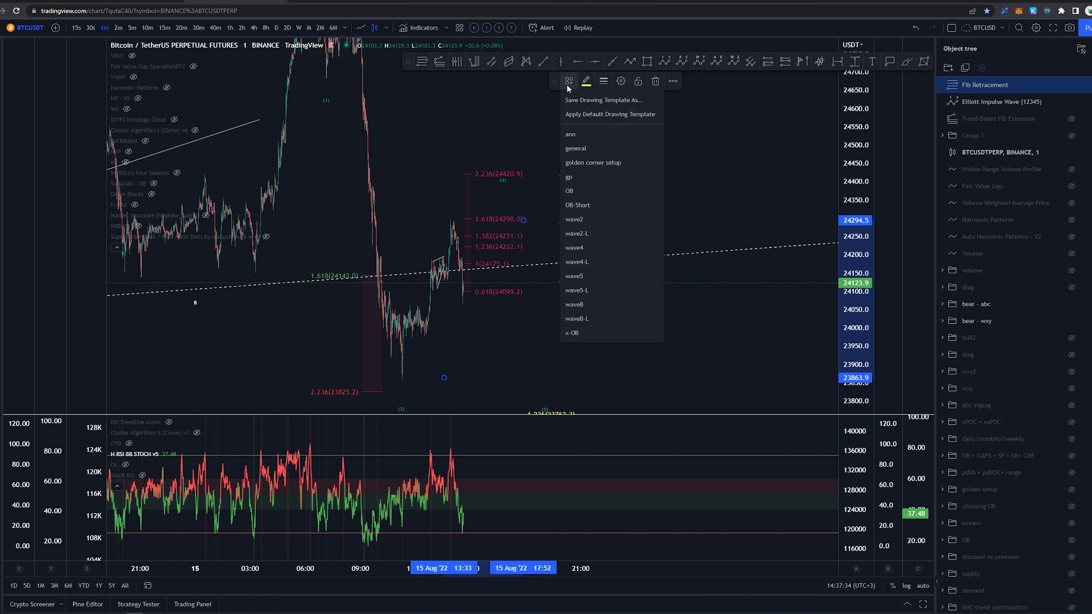
pyautogui.click(587, 219)
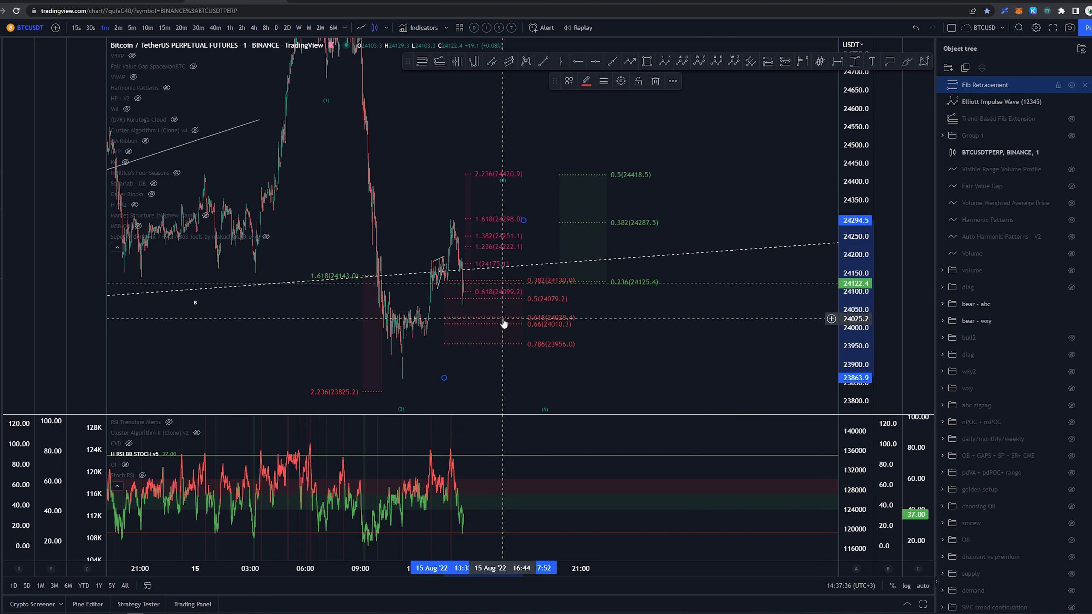
pyautogui.moveTo(503, 320); pyautogui.dragTo(548, 319)
# Step: Brush a short rise from the latest low to about 24,134 and a mark across the new retracement levels, undoing both
pyautogui.hotkey('alt', 'b')
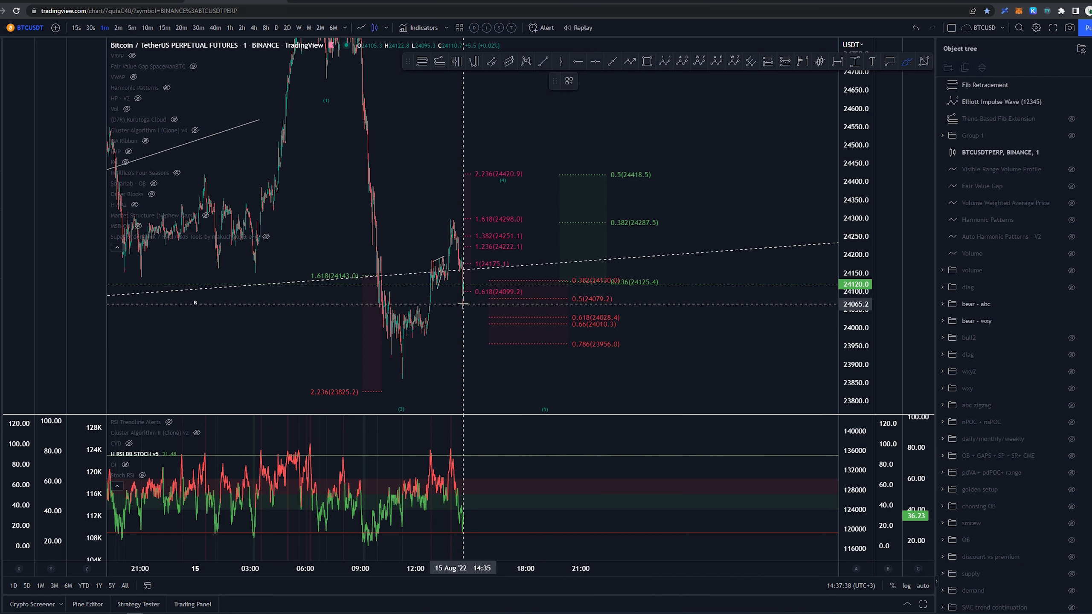
pyautogui.moveTo(463, 304); pyautogui.dragTo(473, 279)
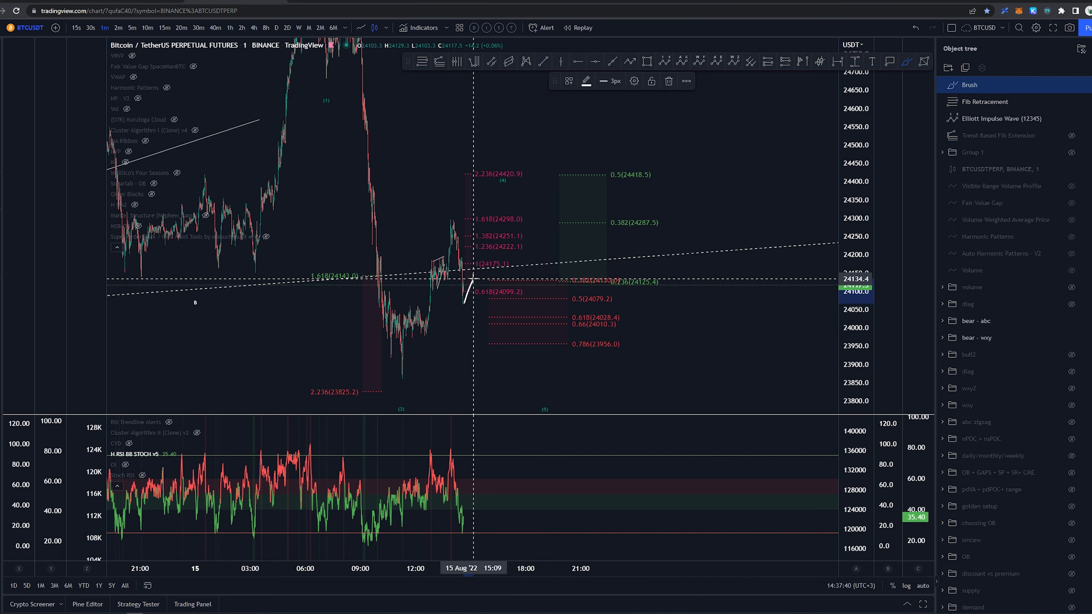
pyautogui.hotkey('ctrl', 'z')
pyautogui.moveTo(592, 301)
pyautogui.mouseDown()
pyautogui.moveTo(490, 295)
pyautogui.moveTo(532, 295)
pyautogui.mouseUp()
pyautogui.hotkey('ctrl', 'z')
# Step: Brush a three-leg path from the rebound's low over the recent high, down into the retracement and up to about 24,412, and delete it
pyautogui.moveTo(400, 385)
pyautogui.mouseDown()
pyautogui.moveTo(451, 243)
pyautogui.moveTo(461, 255)
pyautogui.mouseUp()
pyautogui.moveTo(471, 306); pyautogui.dragTo(512, 176)
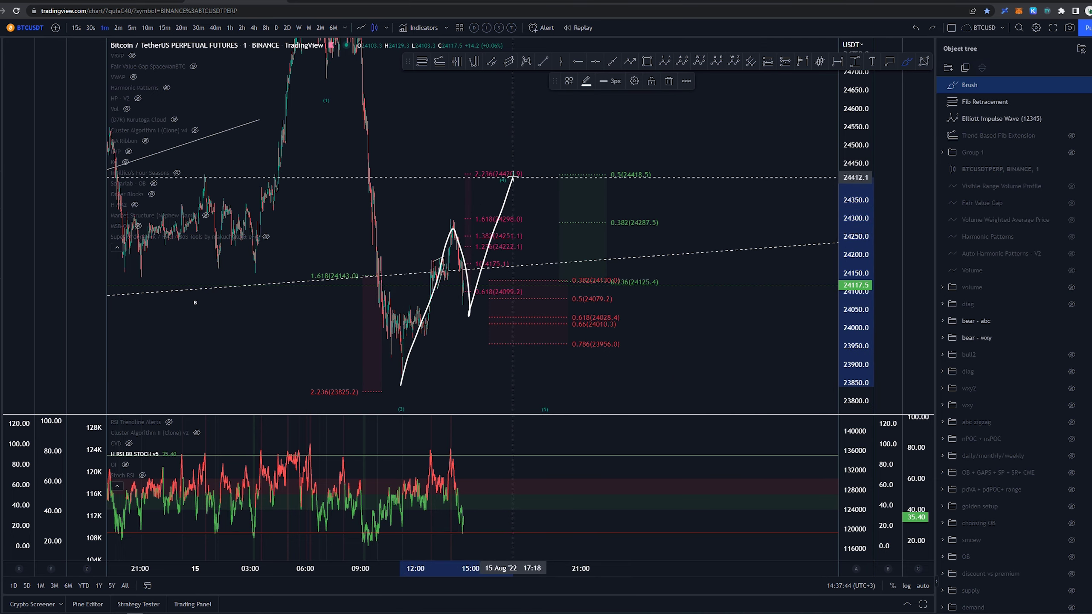
pyautogui.press('Escape')
pyautogui.scroll(-2, 705, 217)
pyautogui.moveTo(863, 144); pyautogui.dragTo(856, 284)
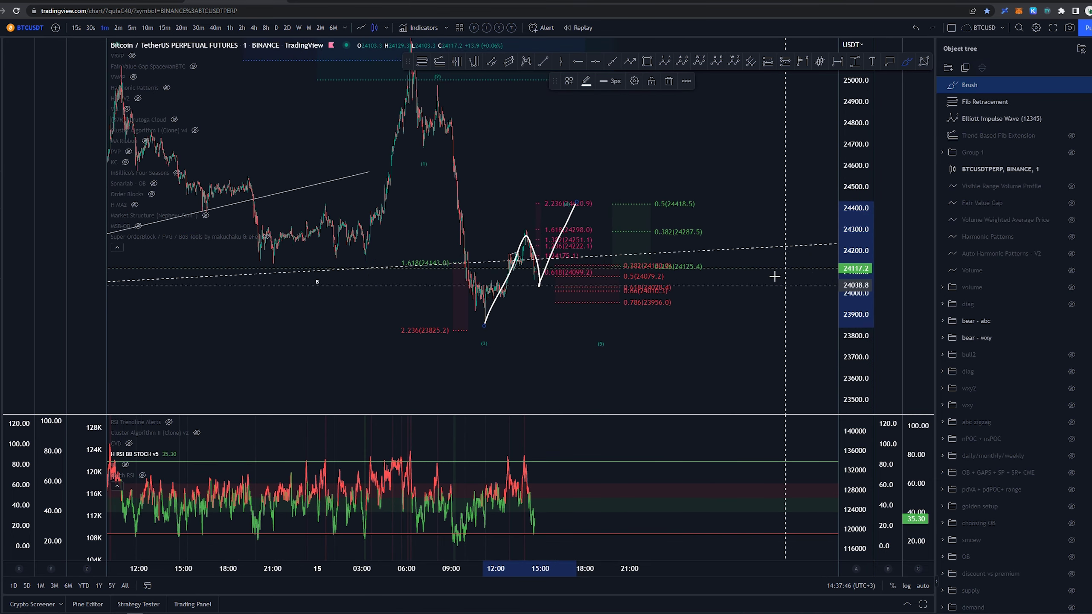
pyautogui.moveTo(618, 144); pyautogui.dragTo(633, 193)
pyautogui.scroll(4, 568, 211)
pyautogui.moveTo(566, 209); pyautogui.dragTo(559, 174)
pyautogui.click(465, 232)
pyautogui.press('Delete')
# Step: Move the wave (4) point of the Elliott impulse count onto the recent high near the 1.618 (24298.0) level
pyautogui.moveTo(461, 227); pyautogui.dragTo(402, 241)
pyautogui.moveTo(432, 347); pyautogui.dragTo(590, 345)
pyautogui.moveTo(710, 366); pyautogui.dragTo(476, 389)
pyautogui.scroll(5, 405, 373)
pyautogui.moveTo(404, 373); pyautogui.dragTo(528, 369)
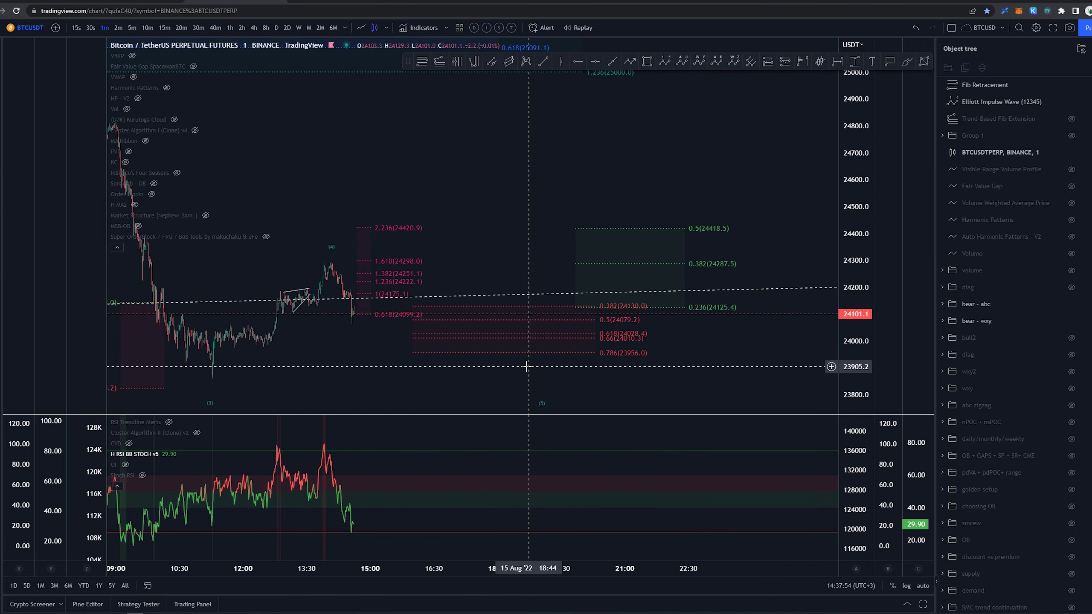
# Step: Move the impulse count's wave (5) point down to about 23,540 and slightly earlier in time
pyautogui.scroll(-4, 359, 361)
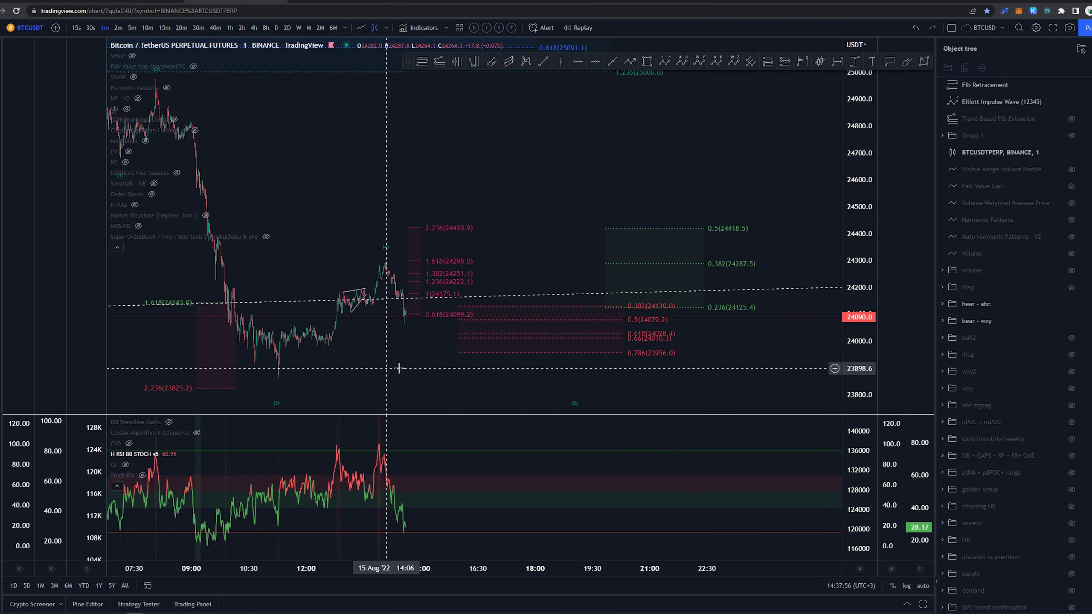
pyautogui.moveTo(842, 186); pyautogui.dragTo(842, 272)
pyautogui.scroll(-4, 644, 193)
pyautogui.moveTo(644, 193); pyautogui.dragTo(467, 163)
pyautogui.moveTo(524, 329); pyautogui.dragTo(486, 369)
pyautogui.moveTo(626, 325)
pyautogui.mouseDown()
pyautogui.moveTo(598, 355)
pyautogui.moveTo(604, 327)
pyautogui.mouseUp()
pyautogui.scroll(-2, 650, 335)
pyautogui.moveTo(687, 344); pyautogui.dragTo(633, 360)
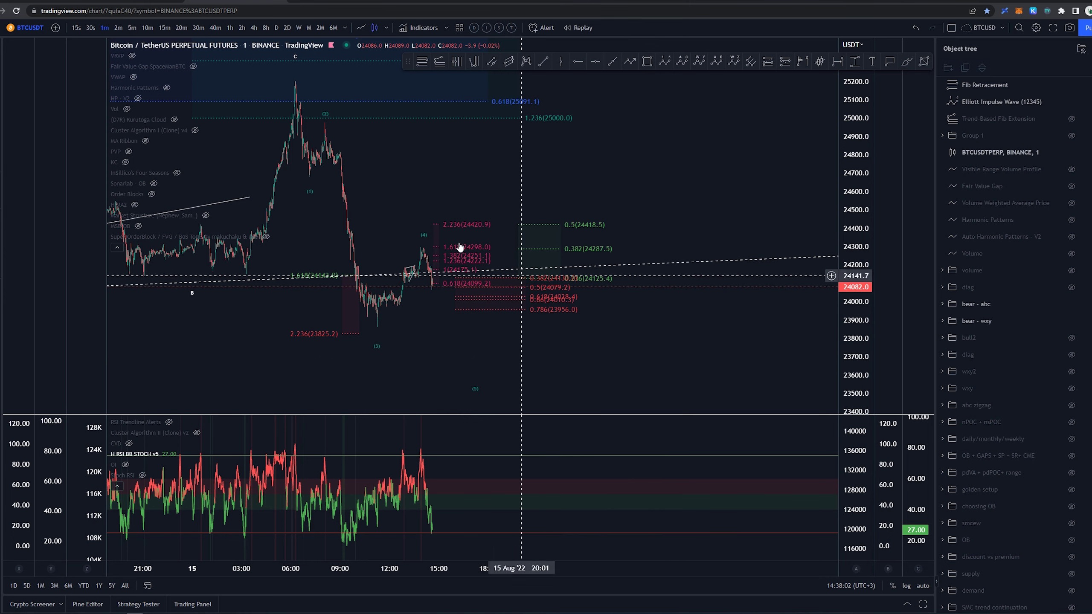
# Step: Brush two falling strokes from the chart's peak to below the wave (3) low, undoing each one
pyautogui.hotkey('alt', 'b')
pyautogui.moveTo(299, 79); pyautogui.dragTo(396, 376)
pyautogui.hotkey('ctrl', 'z')
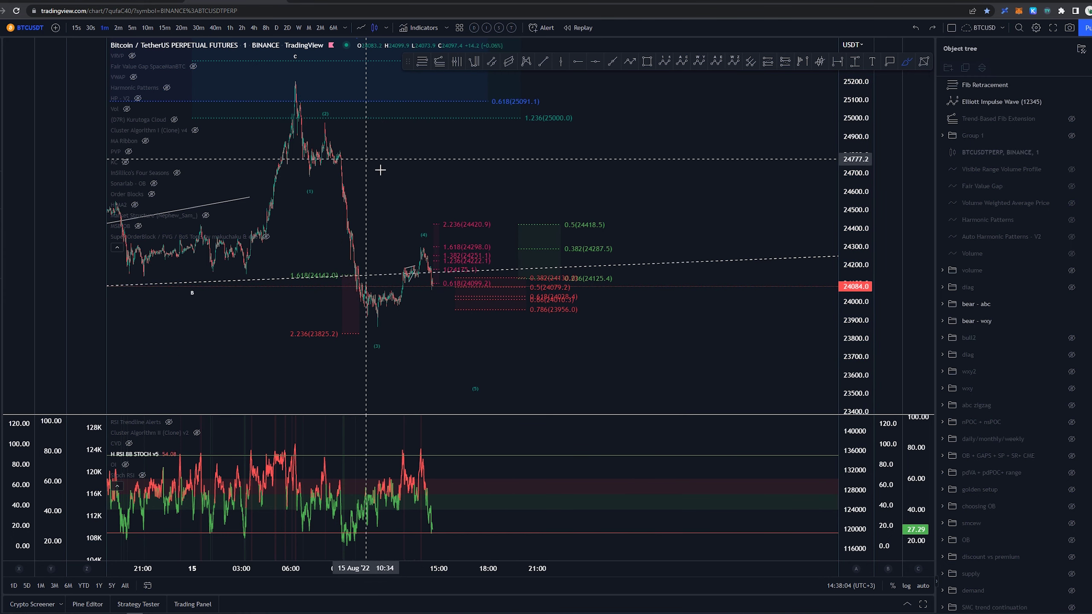
pyautogui.moveTo(299, 82); pyautogui.dragTo(445, 355)
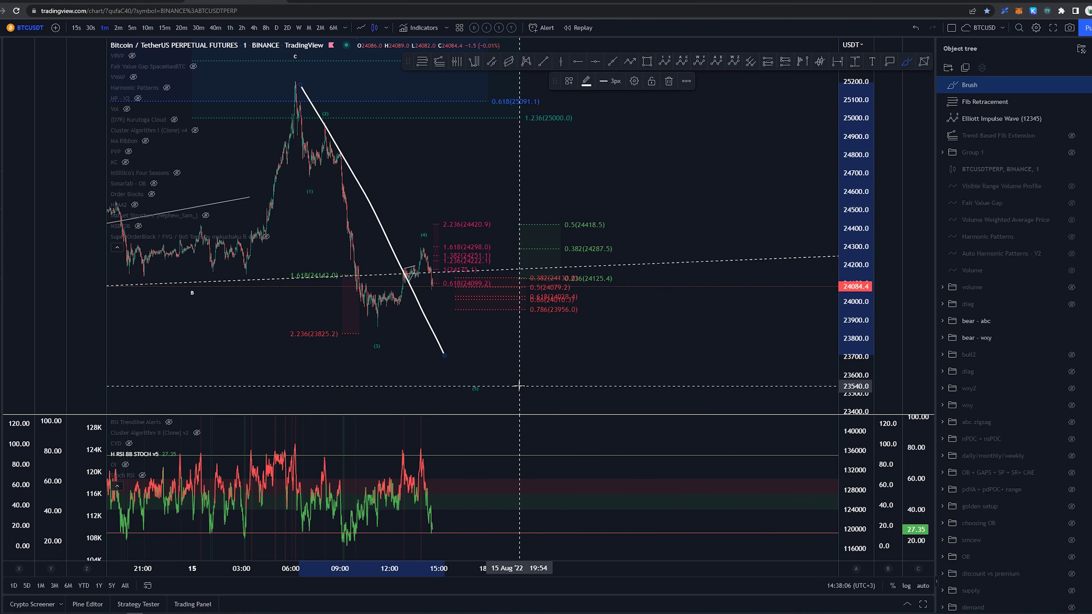
pyautogui.hotkey('ctrl', 'z')
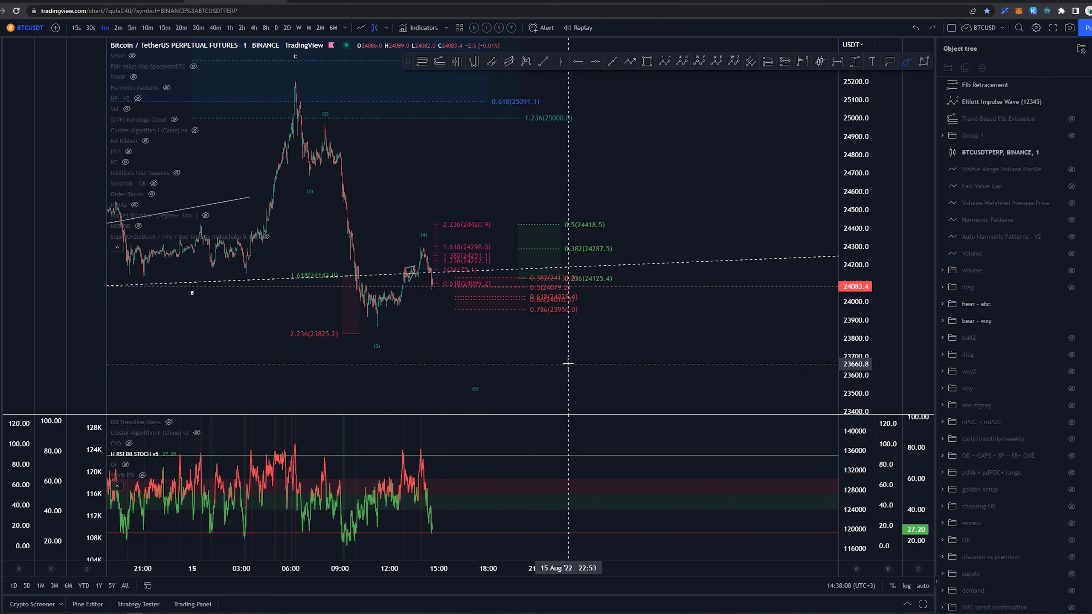
# Step: Brush a drop from wave (3) to wave (5), switch to the 5-minute chart, and brush a rebound ending in a circle around 24,700
pyautogui.moveTo(567, 364); pyautogui.dragTo(538, 343)
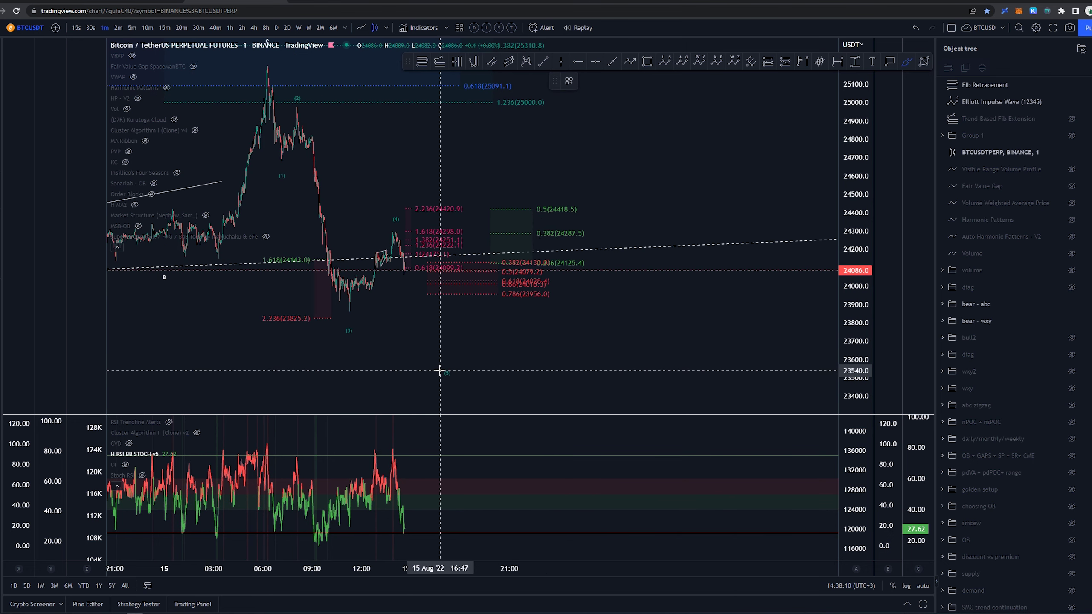
pyautogui.moveTo(357, 319); pyautogui.dragTo(451, 369)
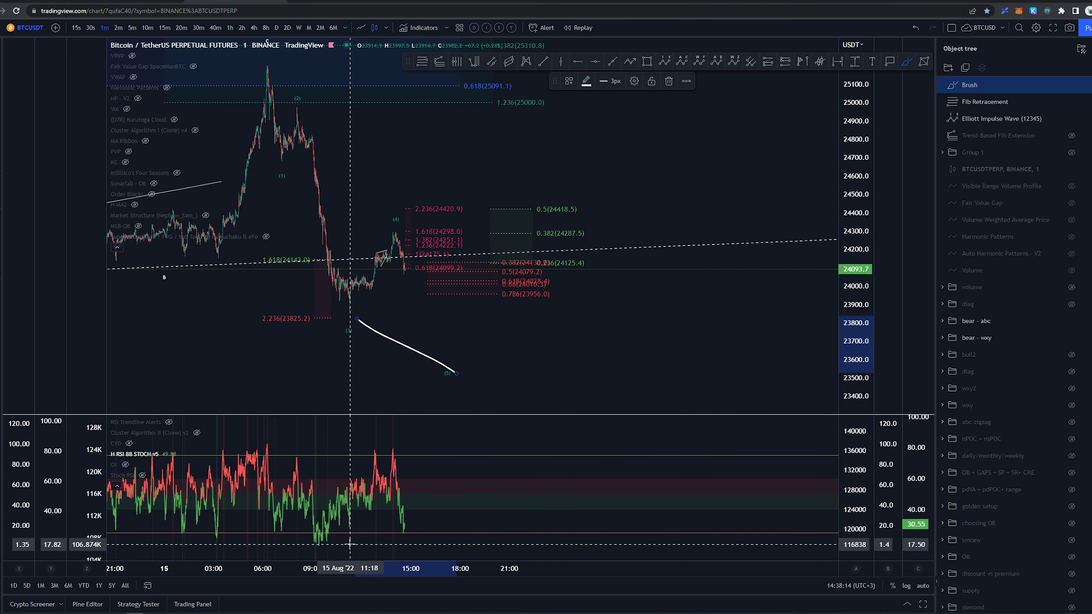
pyautogui.click(132, 28)
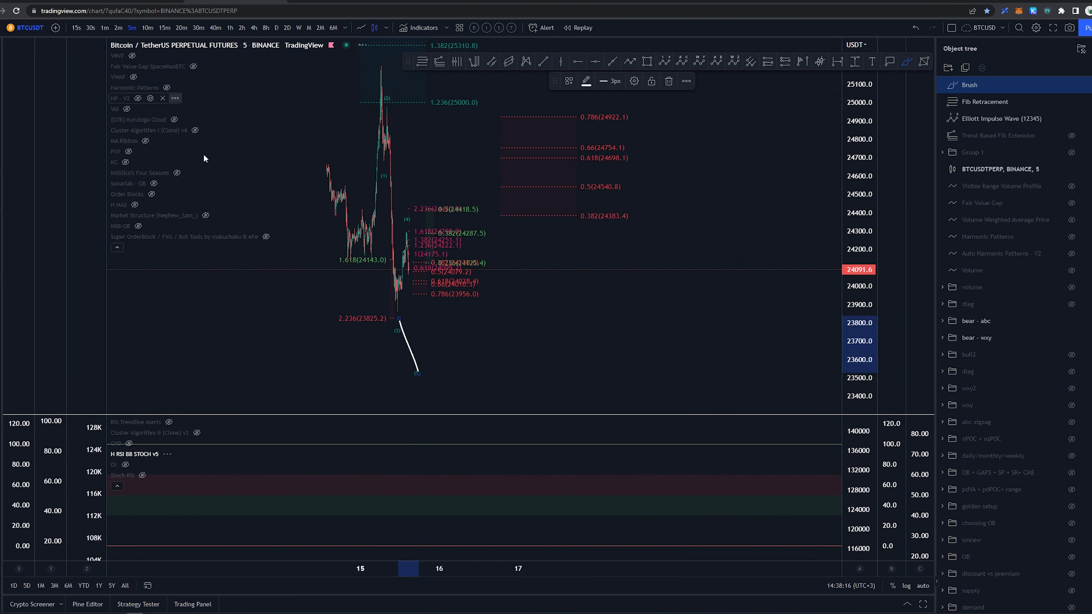
pyautogui.scroll(5, 519, 349)
pyautogui.moveTo(461, 374)
pyautogui.mouseDown()
pyautogui.moveTo(538, 190)
pyautogui.moveTo(587, 192)
pyautogui.moveTo(547, 162)
pyautogui.mouseUp()
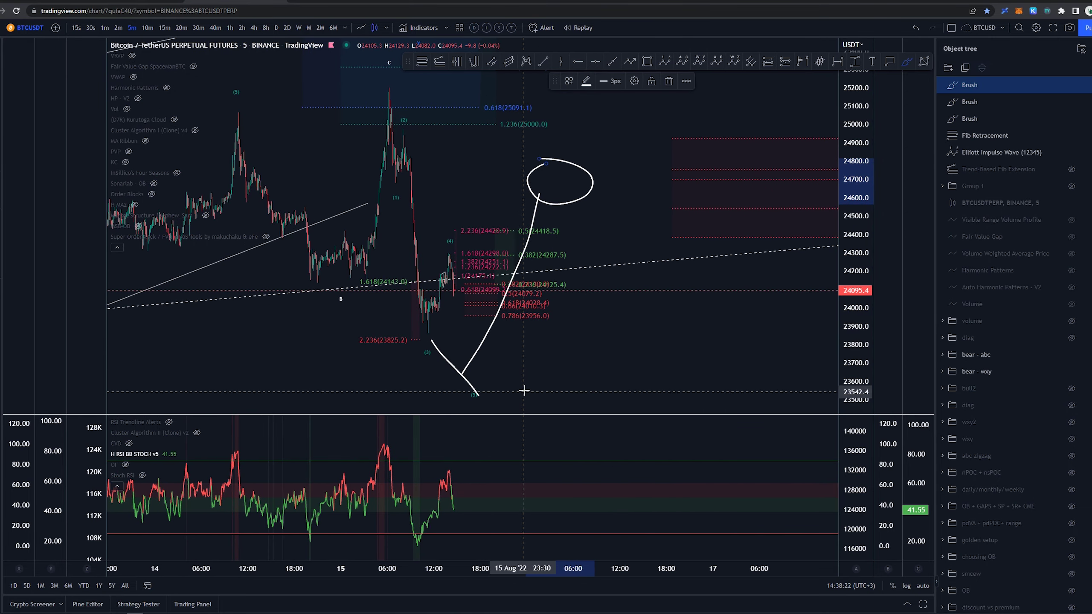
pyautogui.press('Escape')
# Step: Lower the large red retracement's bottom anchor to about 23,600, near the projected wave (5) low
pyautogui.scroll(-3, 654, 378)
pyautogui.moveTo(673, 361); pyautogui.dragTo(521, 366)
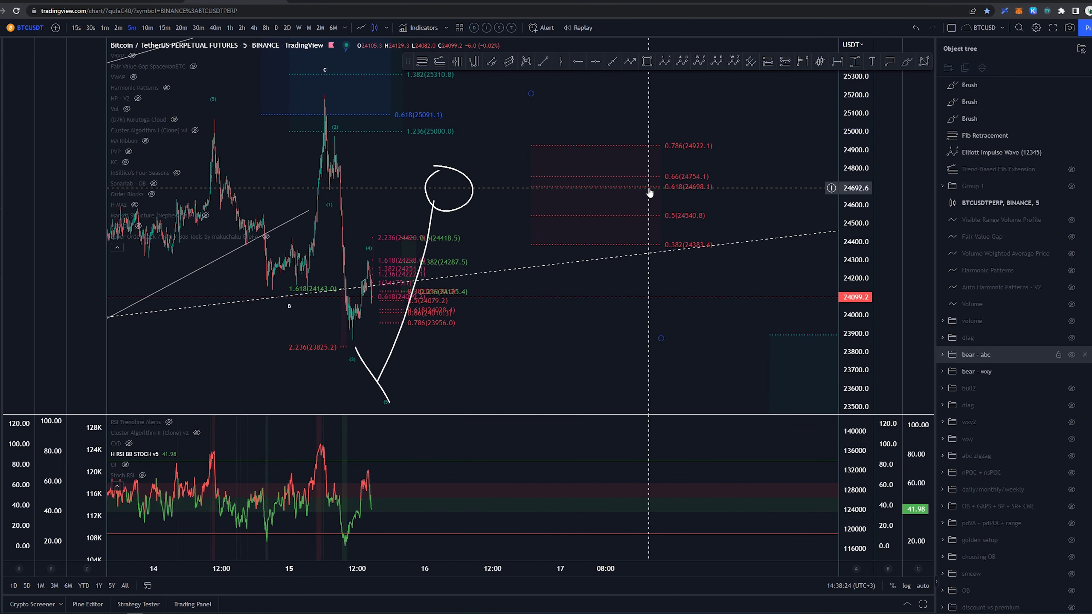
pyautogui.click(651, 188)
pyautogui.moveTo(661, 339); pyautogui.dragTo(652, 389)
pyautogui.scroll(-2, 628, 347)
pyautogui.moveTo(627, 346); pyautogui.dragTo(595, 331)
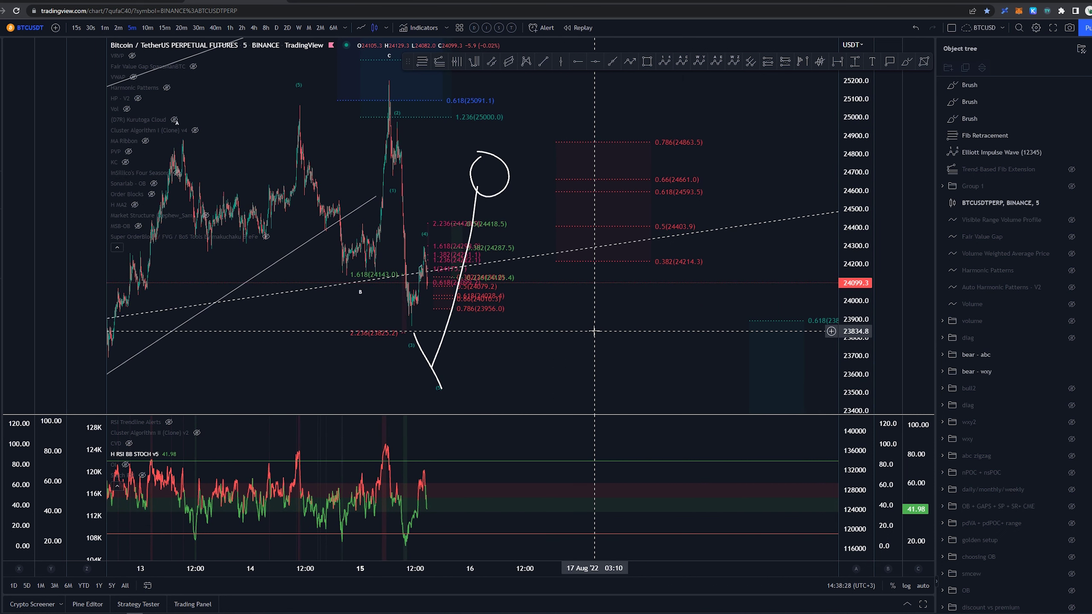